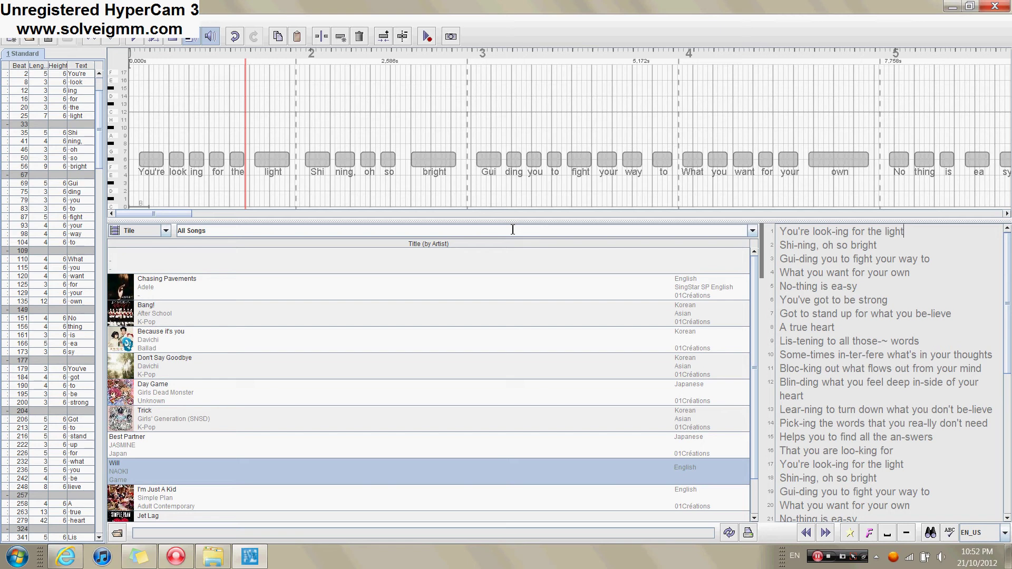
Step: Step back and forth through the notes of the first lyric line to hear each one
key(Left)
key(Left)
key(Left)
key(Left)
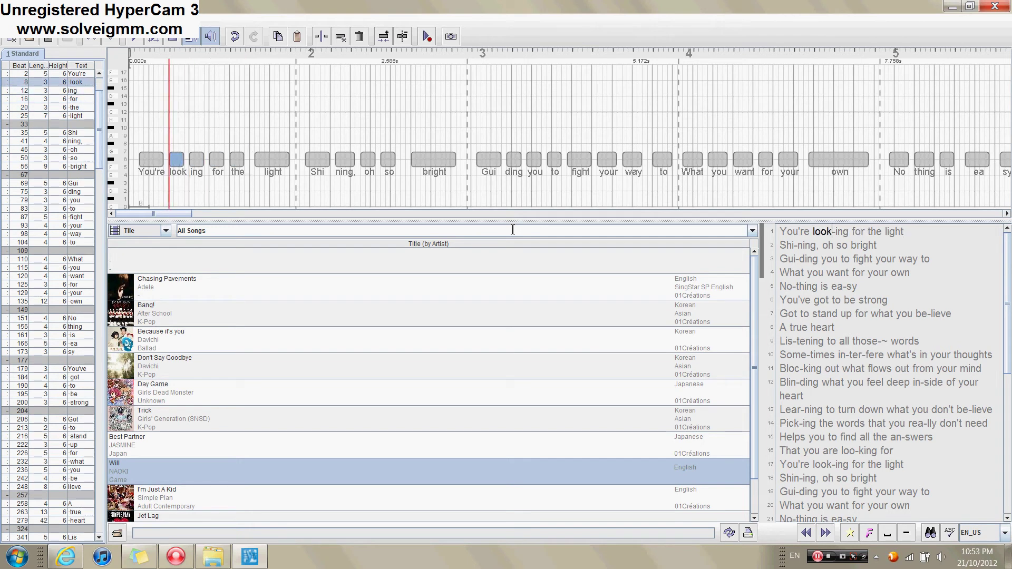
key(Left)
key(Right)
key(Right)
key(Right)
key(Right)
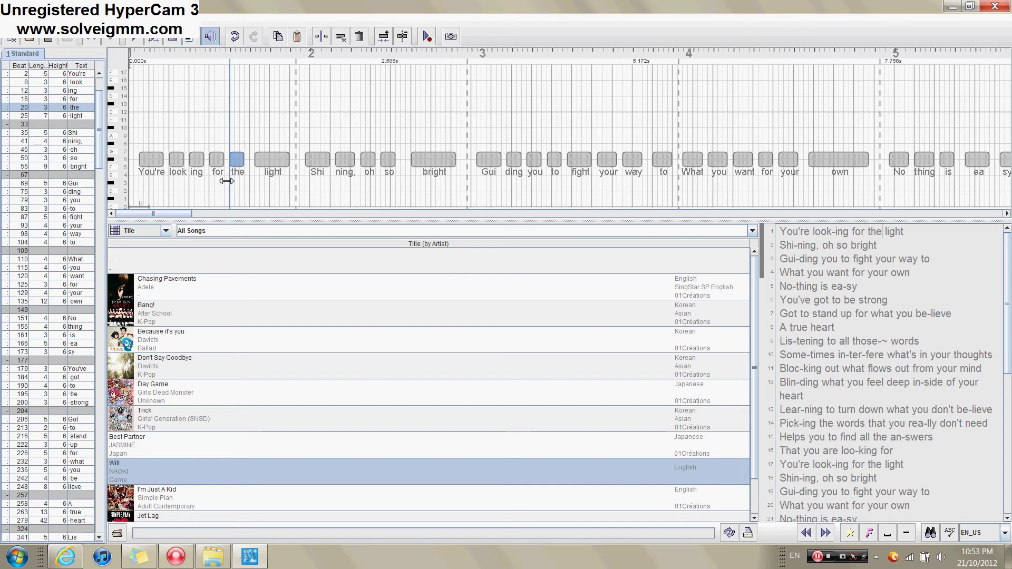
Step: Toggle the background instrument for the "light" note and switch the audio off and back on
click(190, 45)
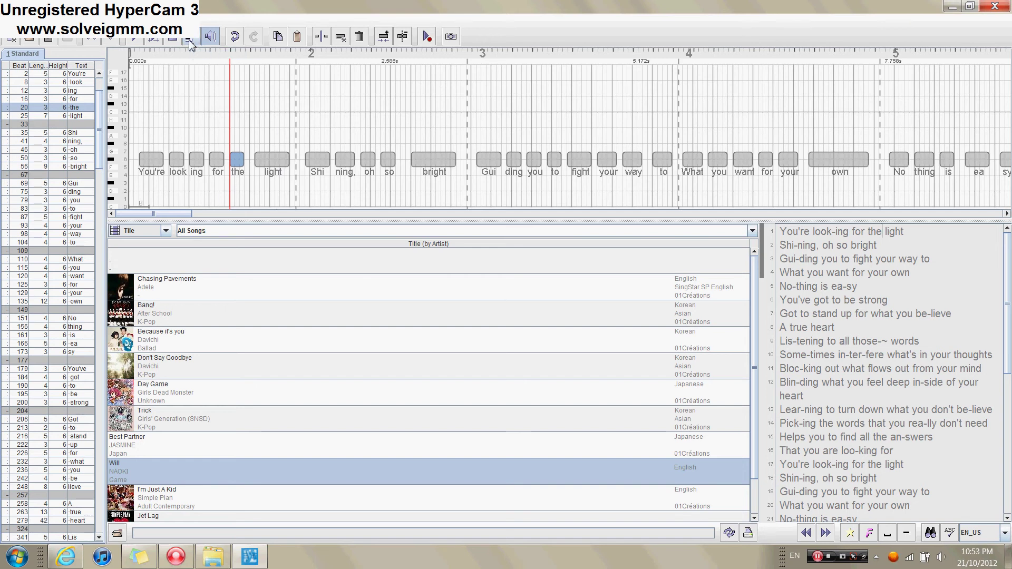
click(280, 161)
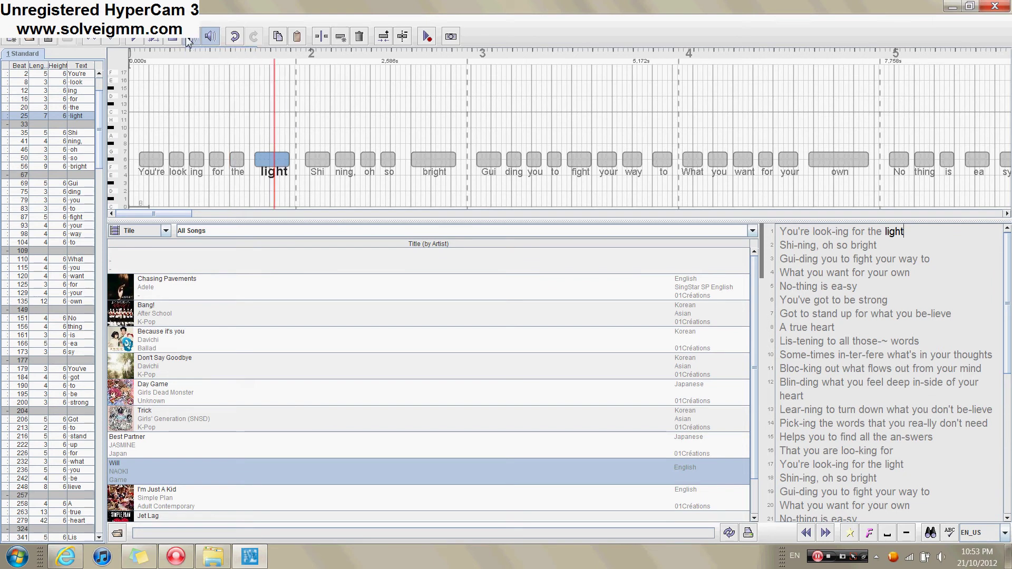
click(209, 37)
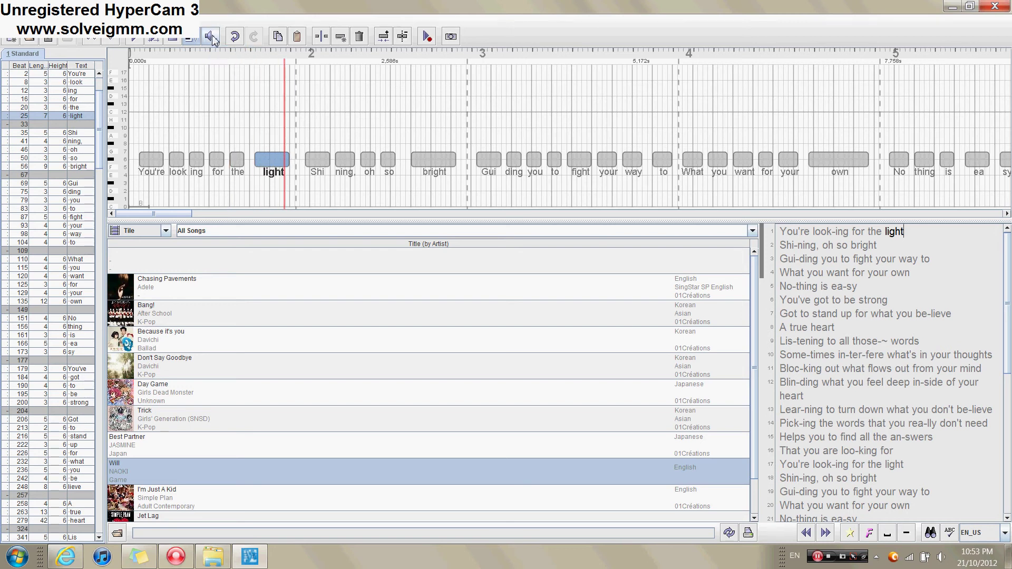
click(216, 39)
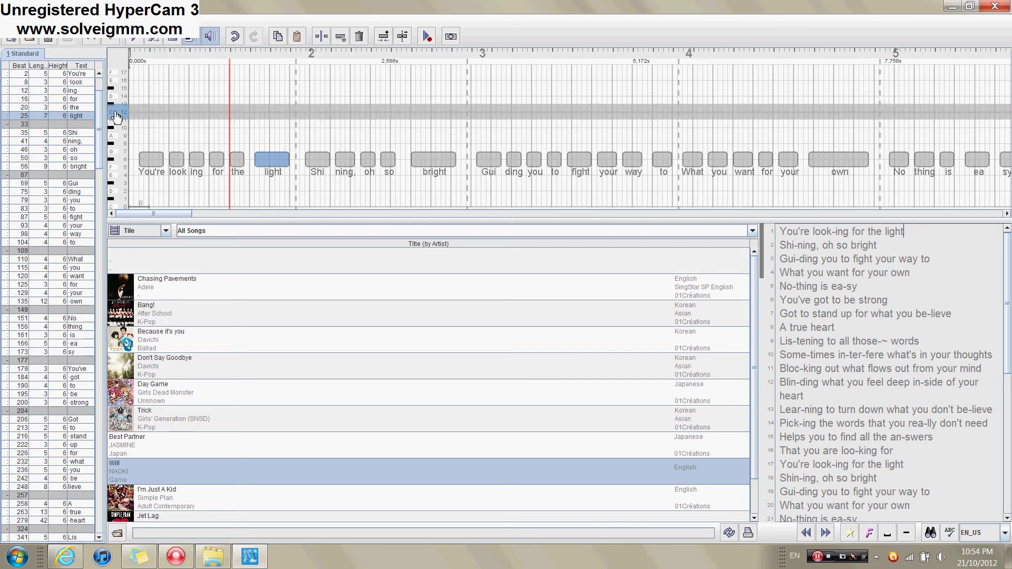
Step: Raise the six notes of the first lyric line, from "You're" to "light", to height 12
drag(151, 159, 151, 112)
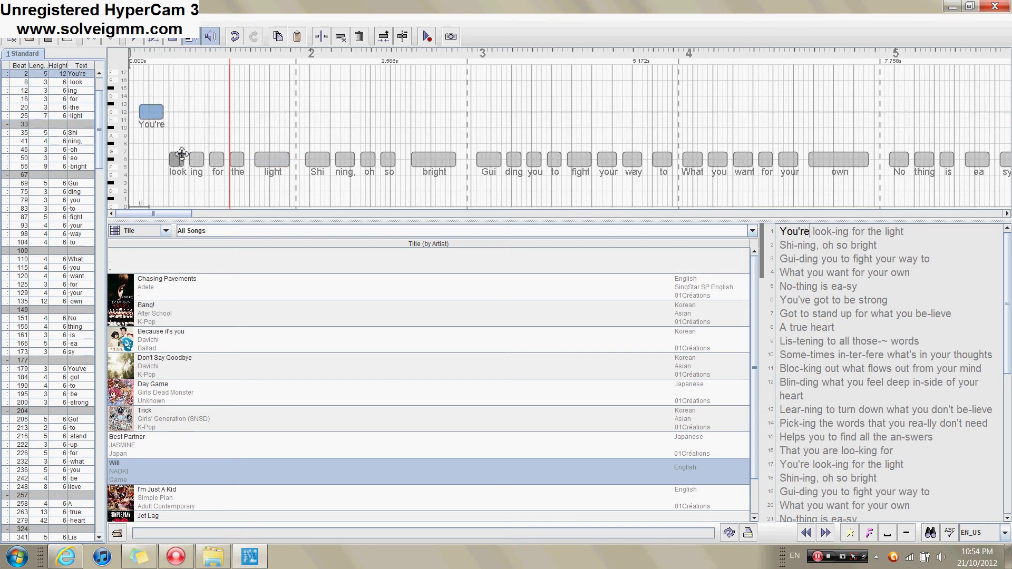
drag(180, 158, 179, 112)
drag(197, 160, 217, 113)
drag(236, 159, 238, 111)
drag(272, 159, 272, 113)
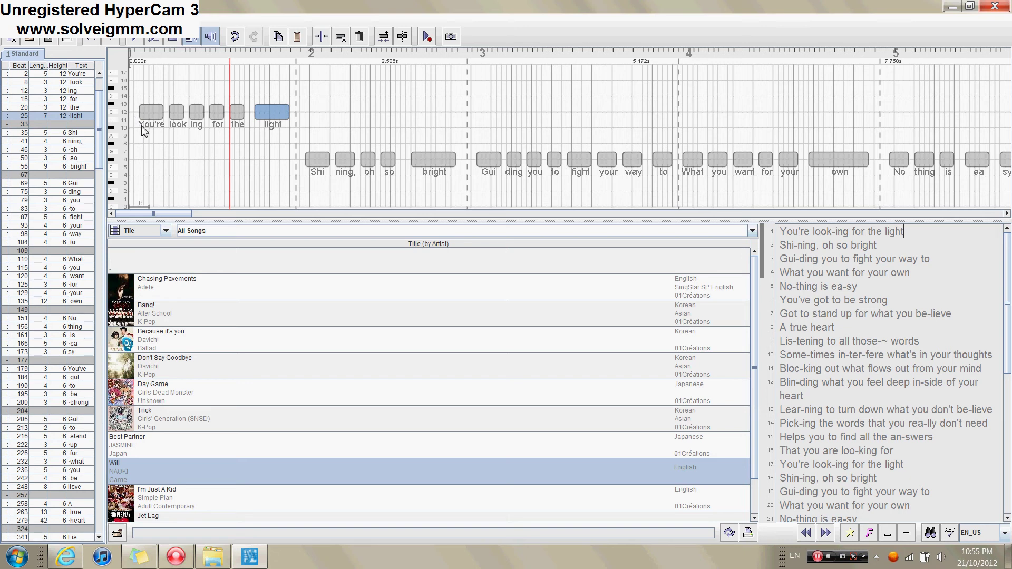
Step: Select all notes of the first lyric line and lower them together to height 6
drag(141, 128, 263, 134)
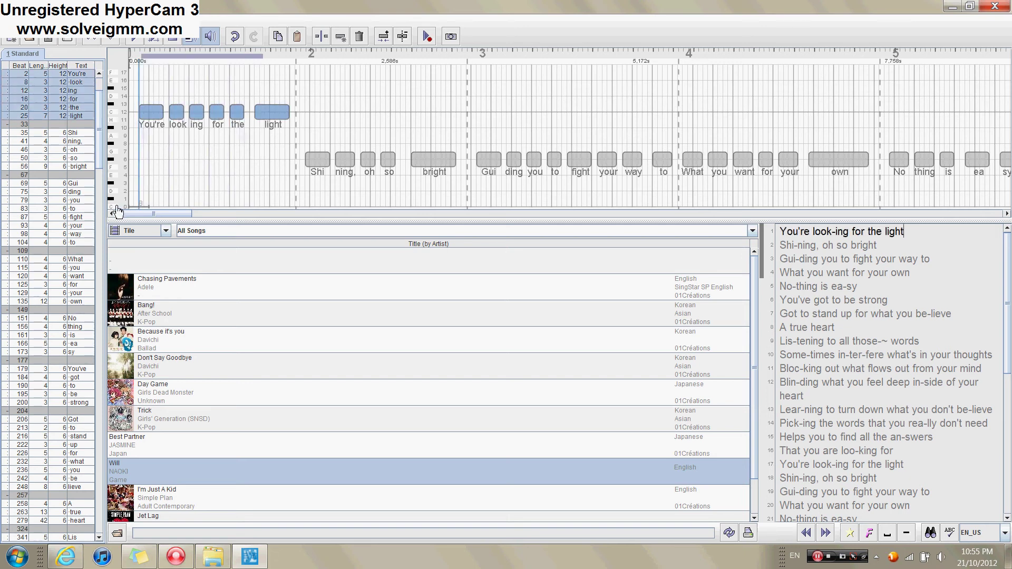
click(170, 174)
drag(136, 138, 279, 162)
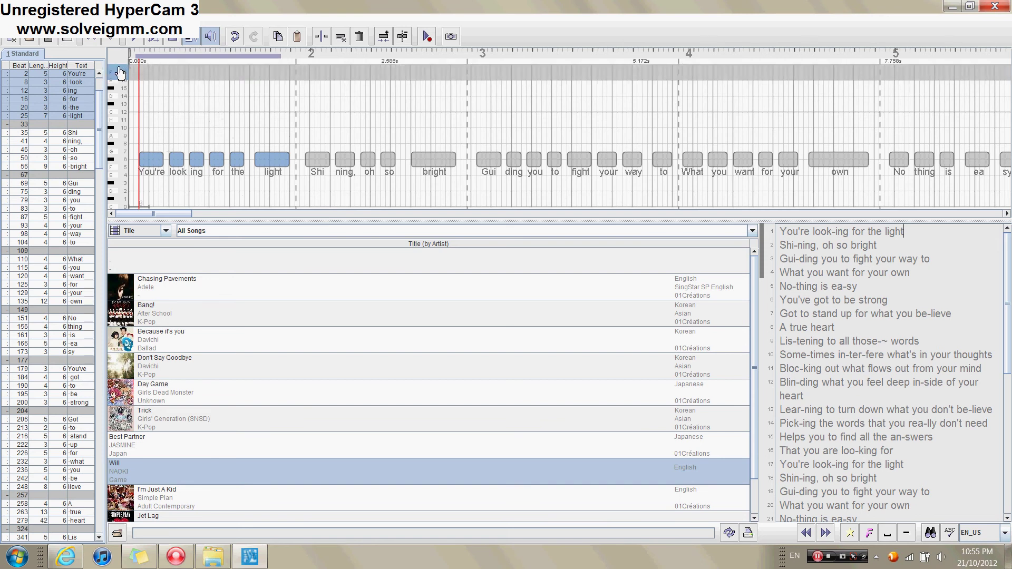
Step: Raise the first lyric line's notes together to height 19 and lower the "ing" note to height 17
drag(143, 184, 271, 54)
click(266, 103)
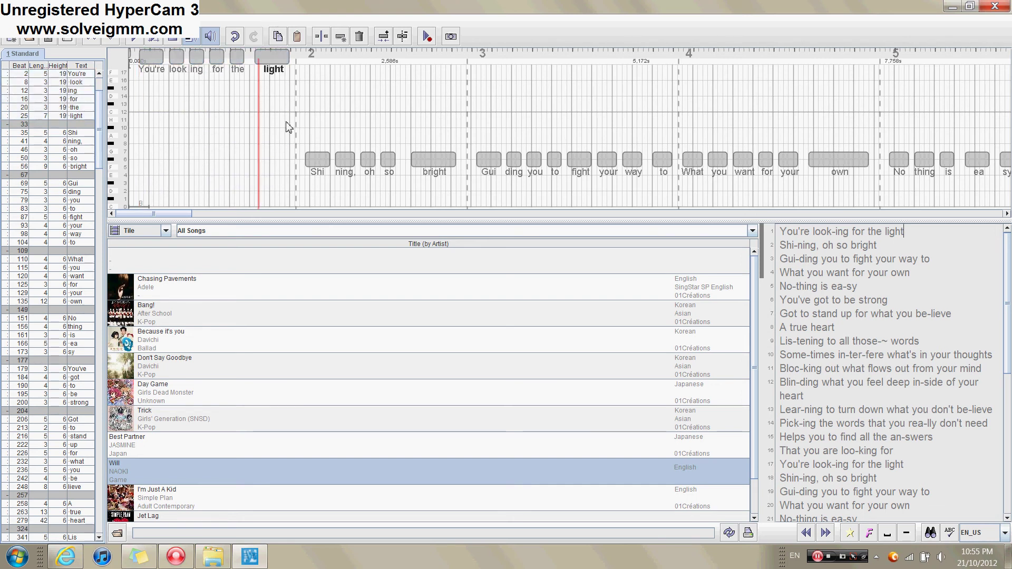
click(151, 56)
click(217, 60)
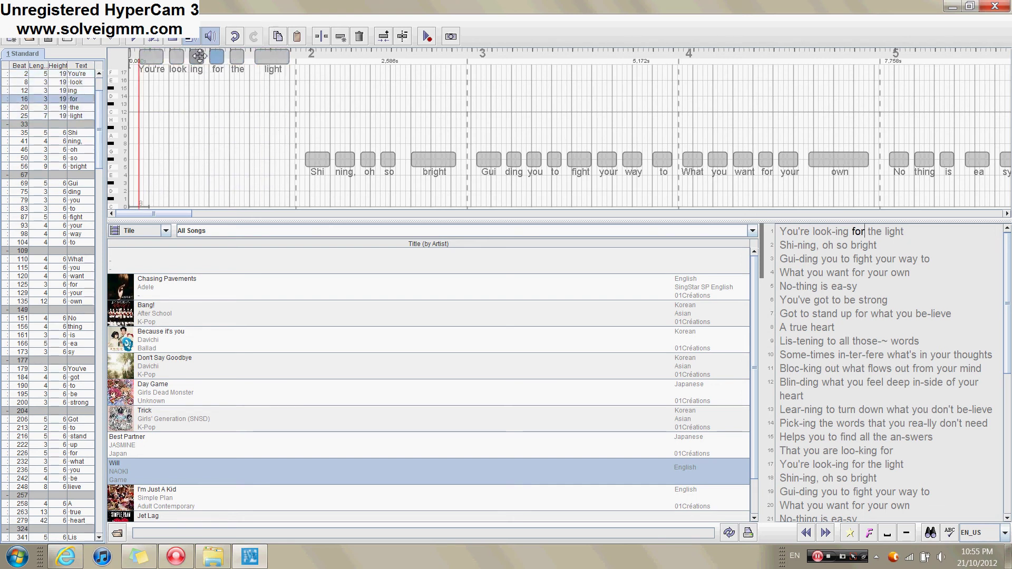
drag(197, 56, 198, 72)
click(236, 109)
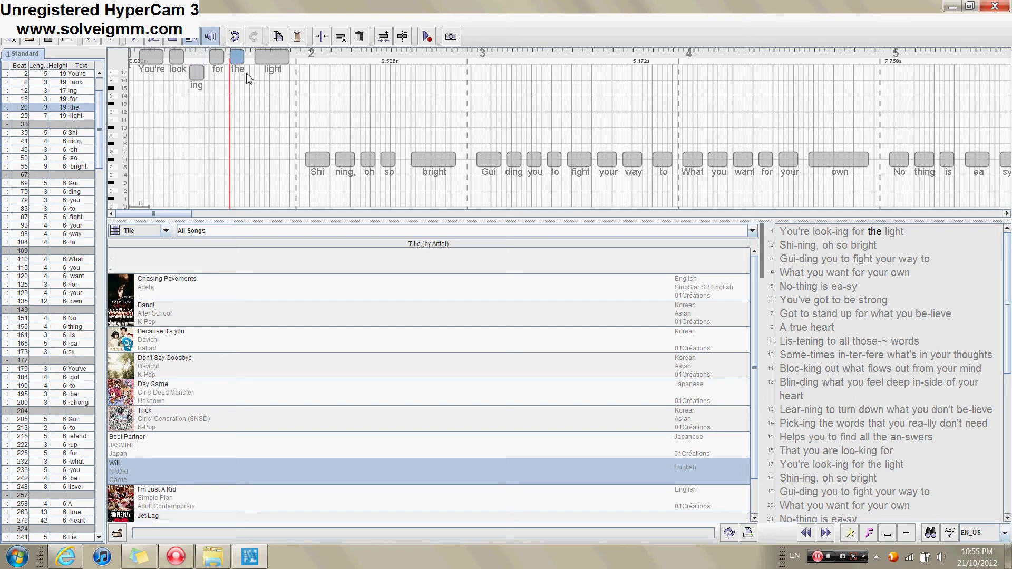
Step: Raise the second lyric line's notes to height 19, then undo that move
drag(308, 182, 435, 52)
click(435, 53)
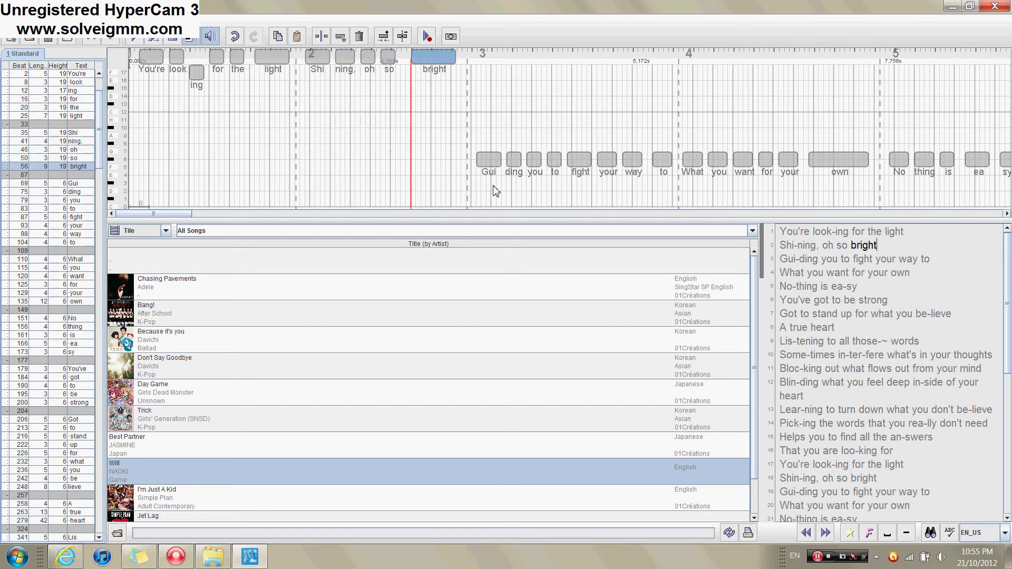
key(Left)
key(Left)
key(Home)
key(Down)
key(Down)
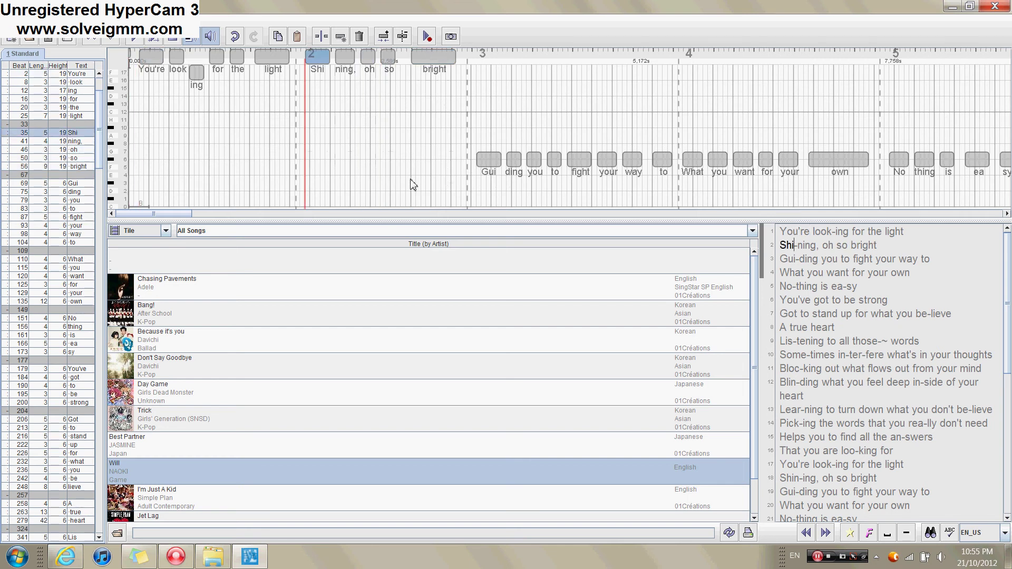
click(234, 36)
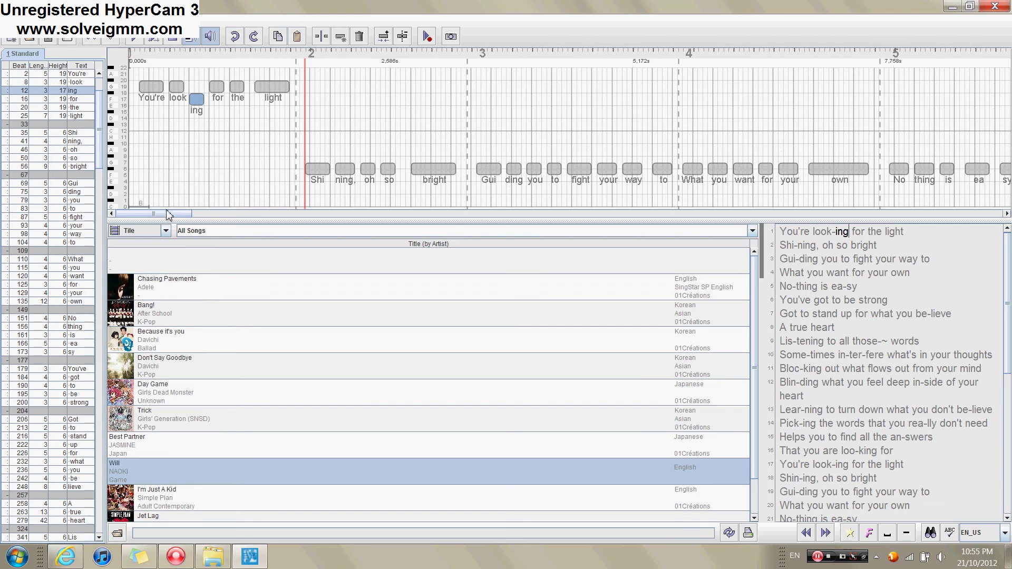
Step: Raise all notes of the second and third lyric lines together to height 18
click(145, 87)
click(134, 125)
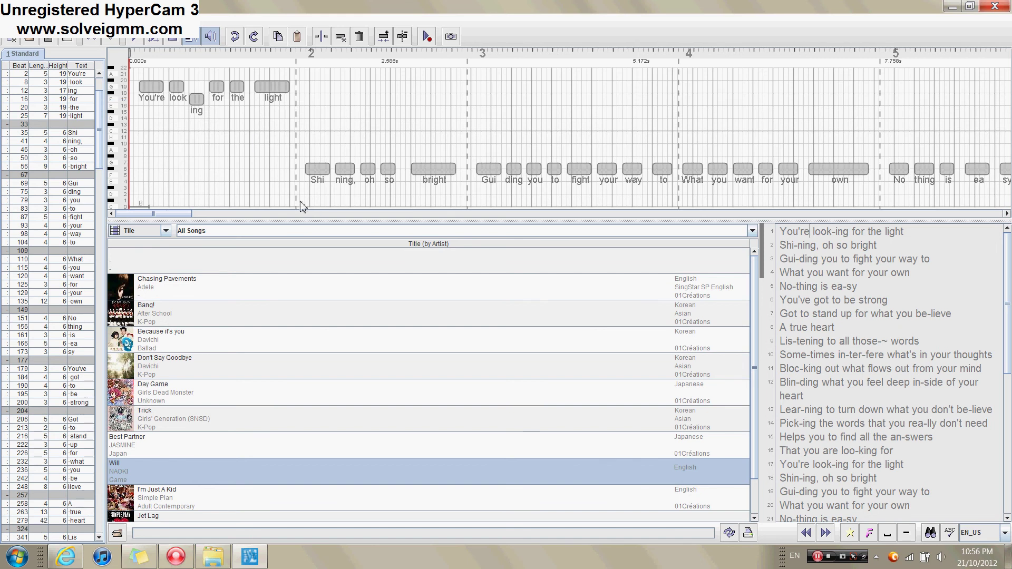
drag(295, 192, 725, 185)
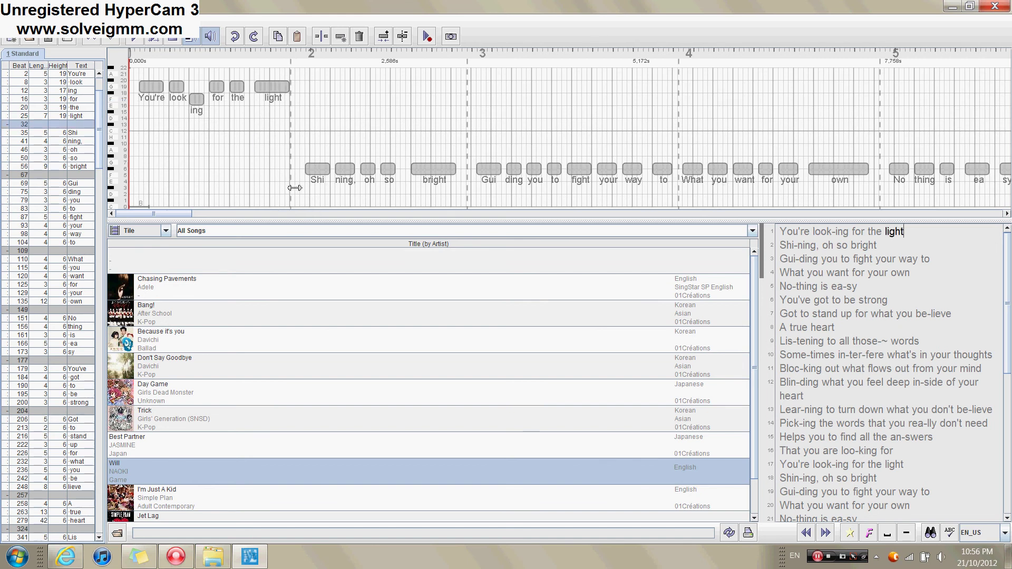
drag(306, 199, 663, 93)
click(621, 158)
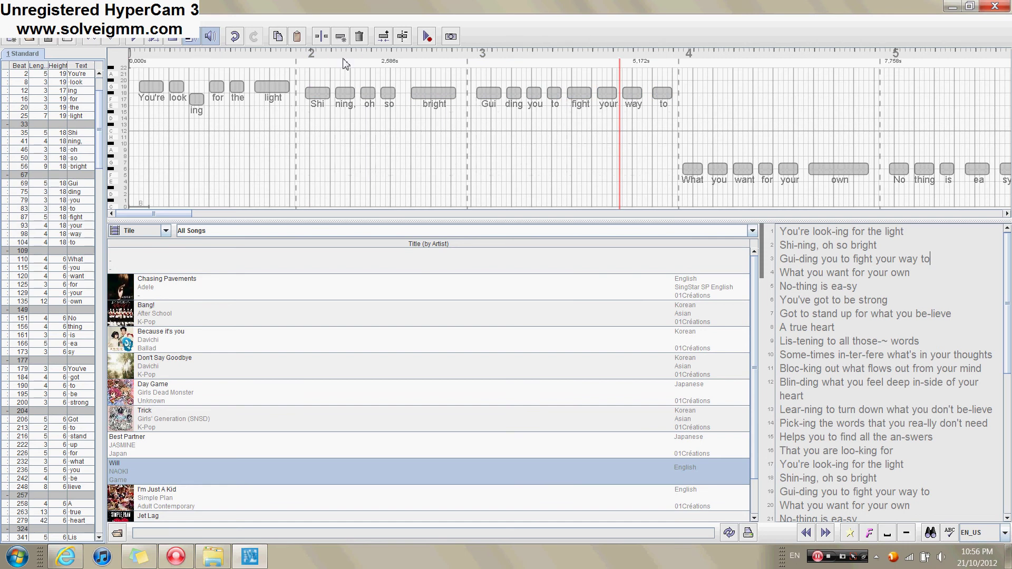
Step: Vary the second line's pitches by setting "so" to height 14 and both "ning," and "bright" to height 22
drag(416, 95, 388, 118)
click(388, 93)
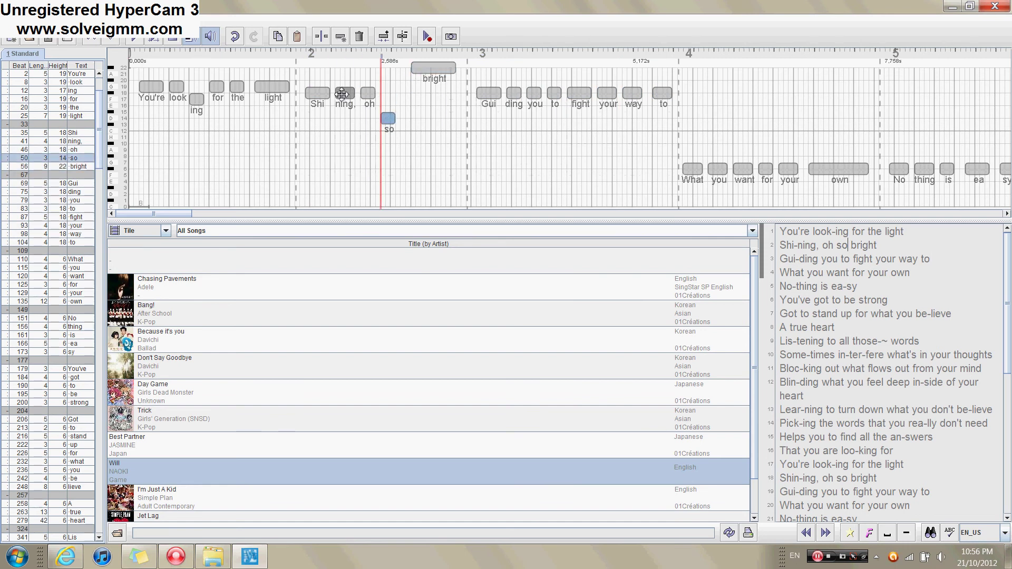
click(343, 94)
drag(342, 93, 344, 68)
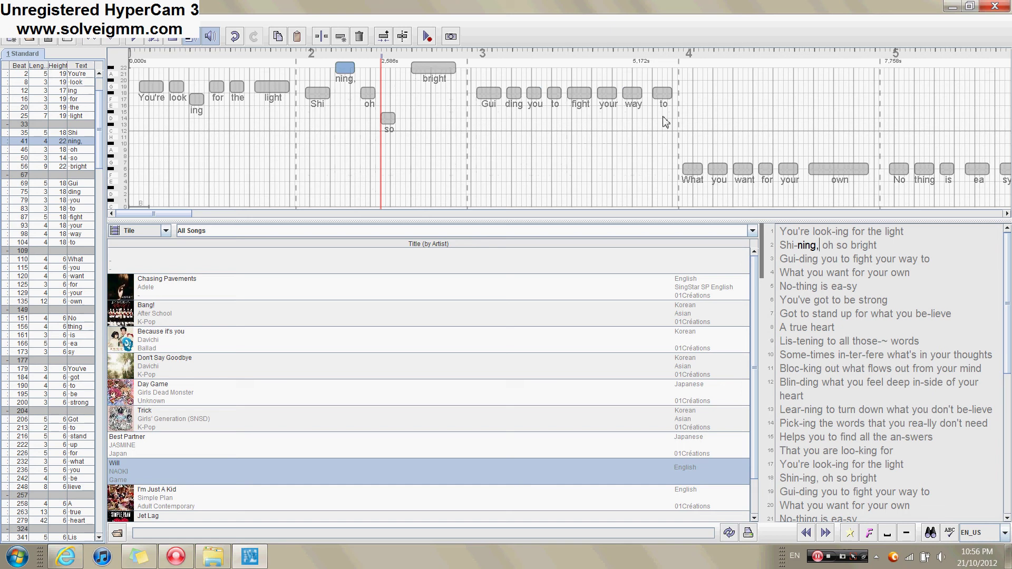
Step: Select the notes of the first three lyric lines and lower them together by 12 height steps
drag(665, 124, 139, 126)
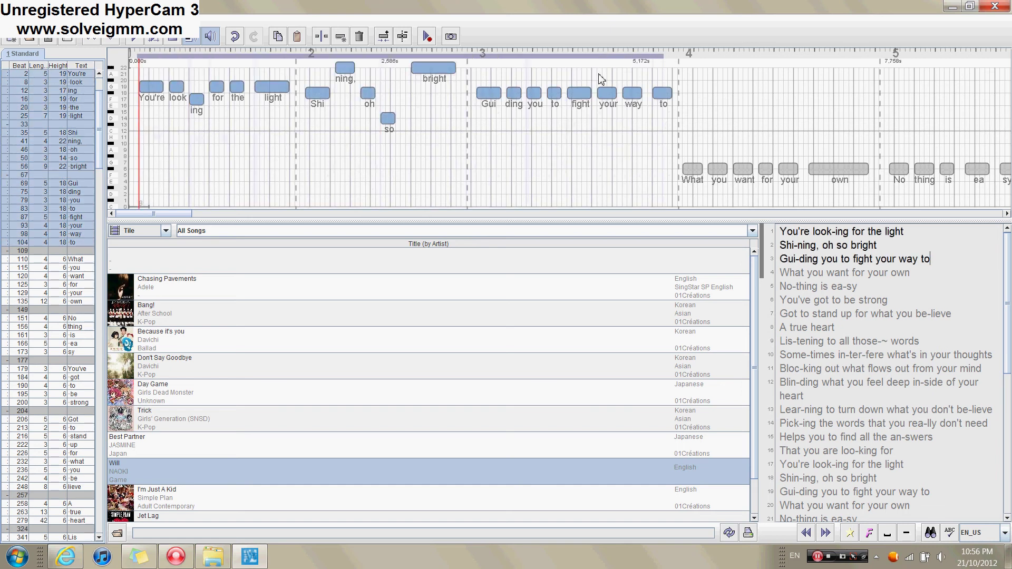
drag(492, 94, 493, 170)
key(Down)
key(Down)
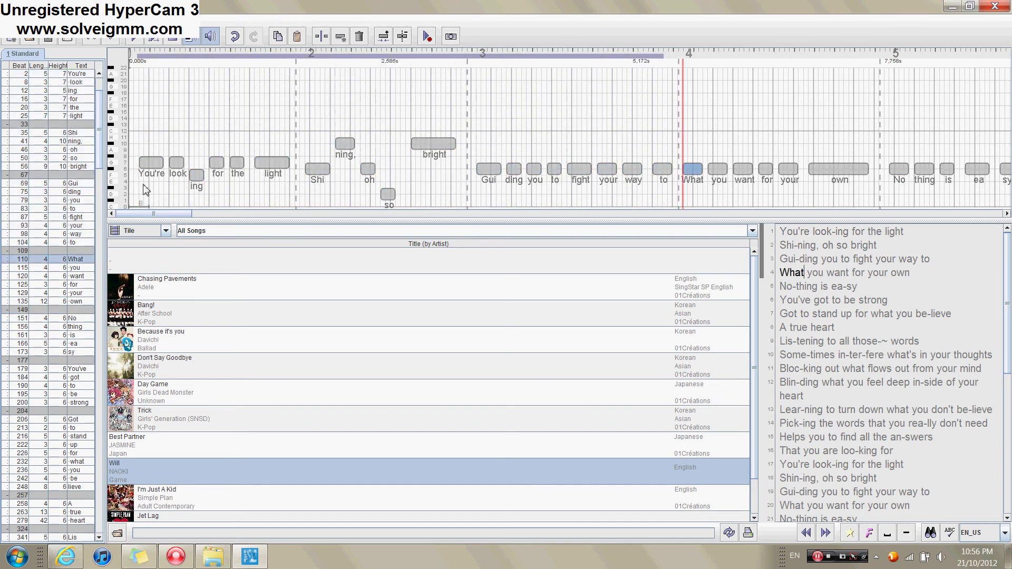
Step: Lower the notes of the first three lyric lines together by another 11 height steps, into negative heights
drag(147, 190, 663, 179)
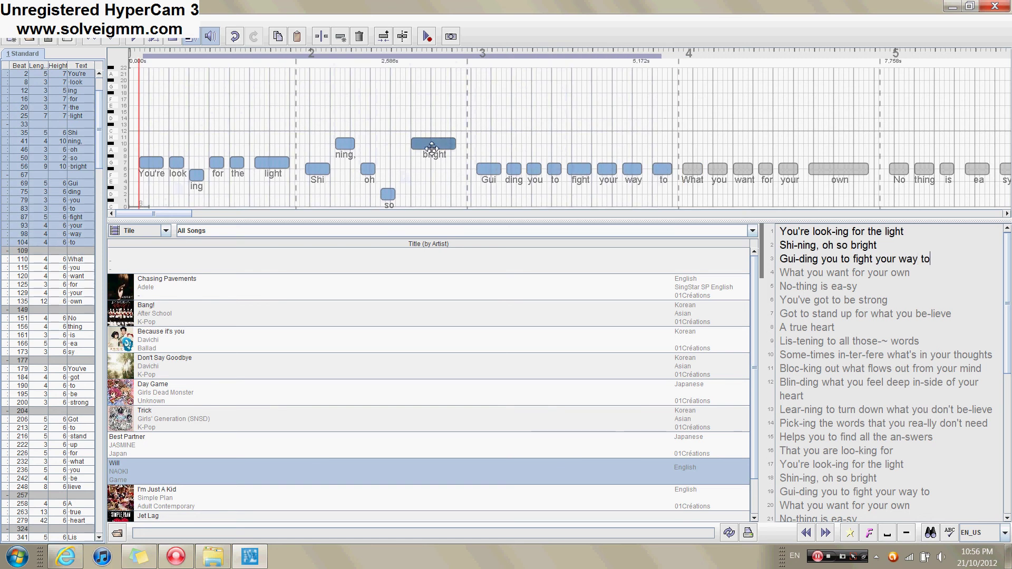
drag(429, 145, 430, 224)
click(491, 181)
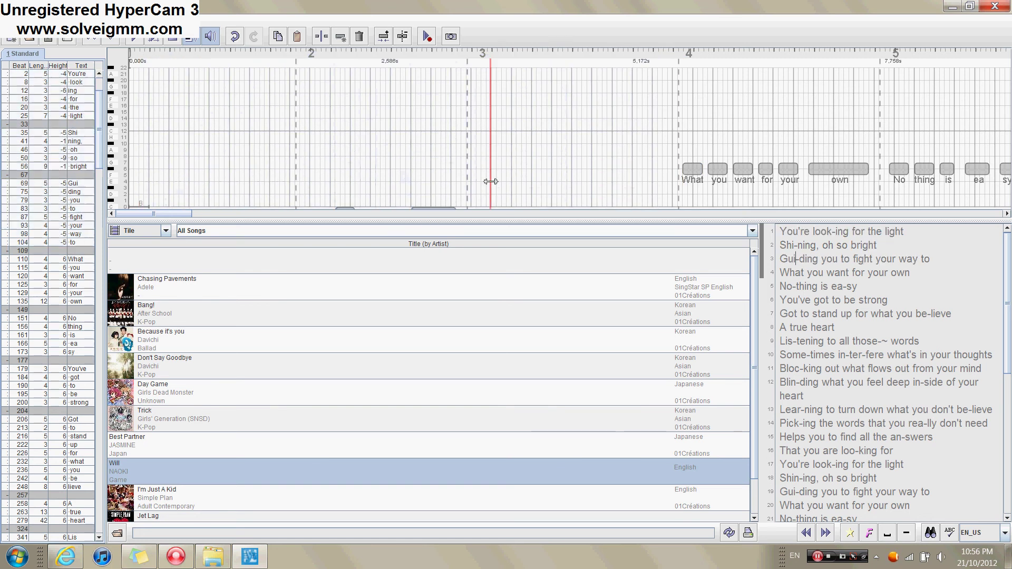
Step: Move the "ning," note to height 0, then undo that move
click(373, 150)
drag(346, 209, 345, 205)
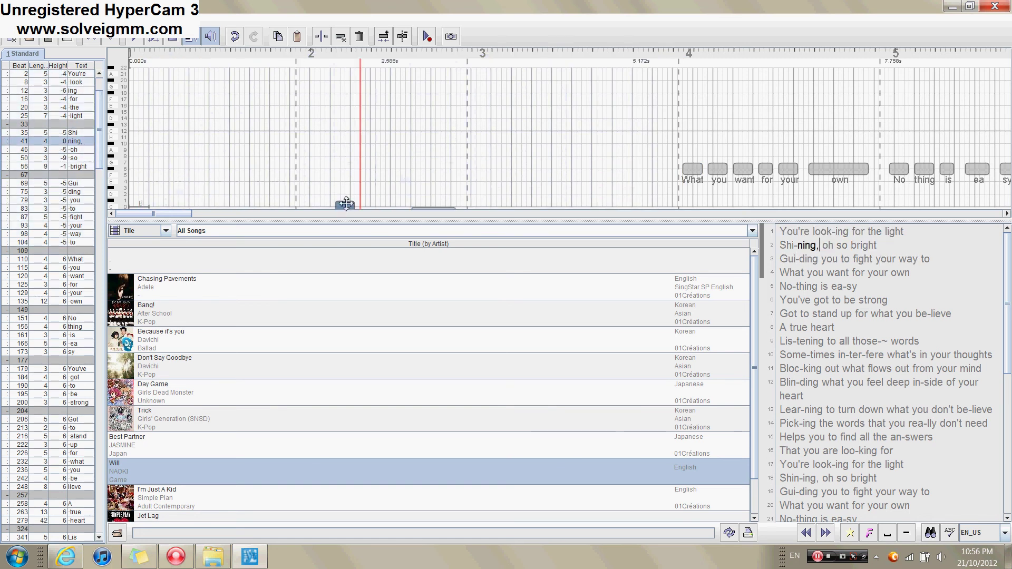
click(420, 165)
click(234, 40)
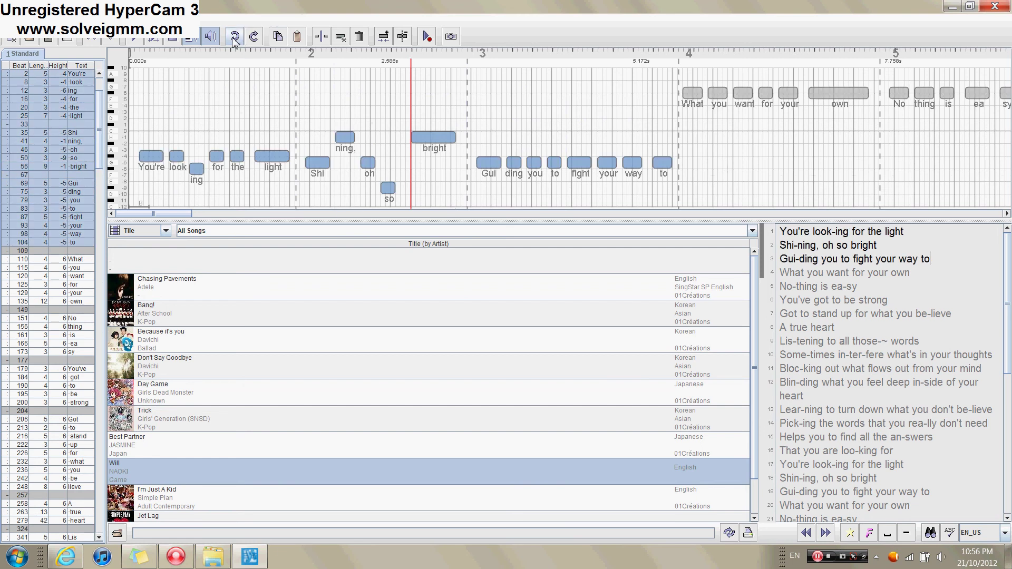
Step: Select the notes of the first three lyric lines and raise them together until the third line is at height 6
click(635, 115)
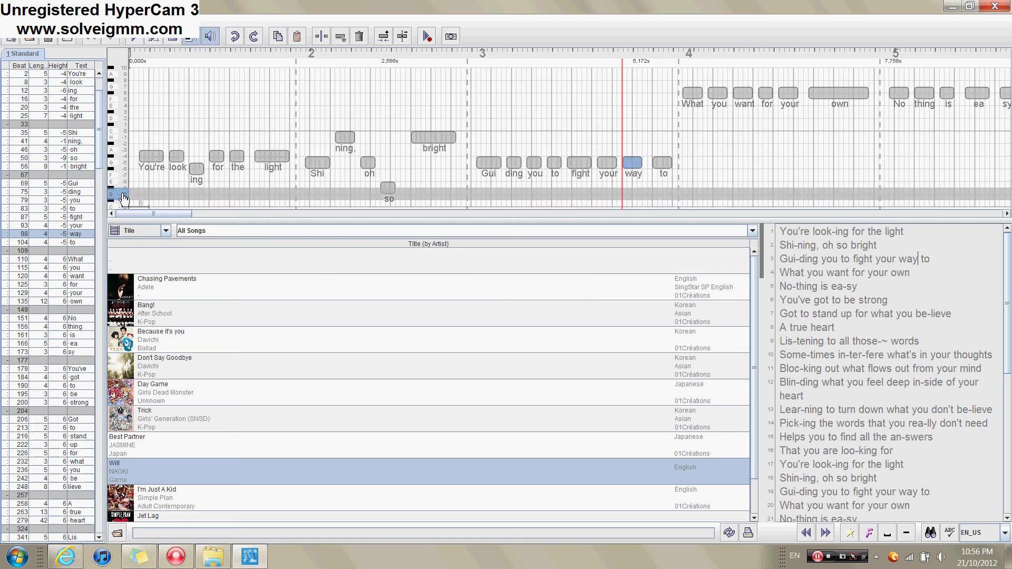
drag(140, 174, 667, 176)
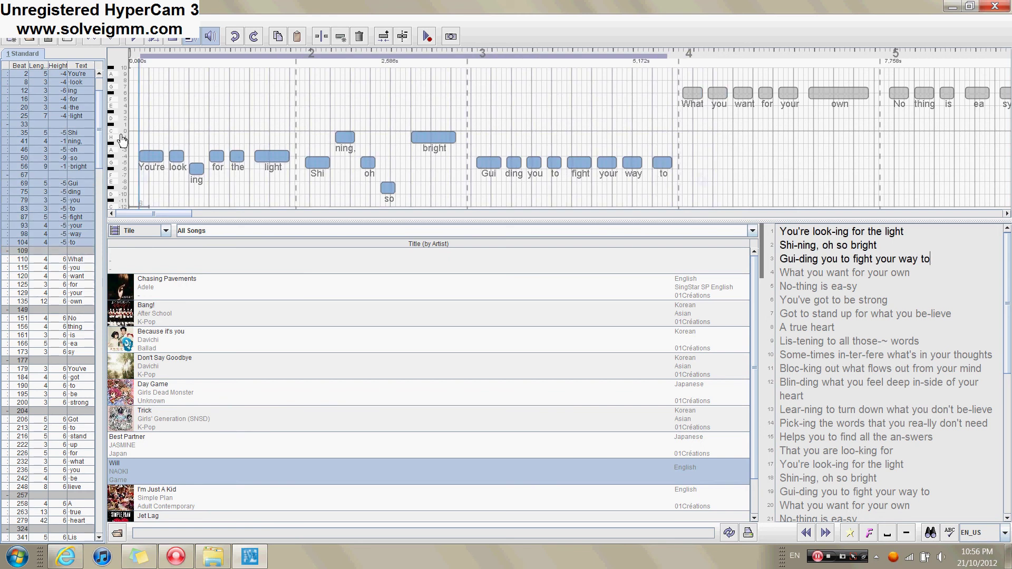
click(662, 164)
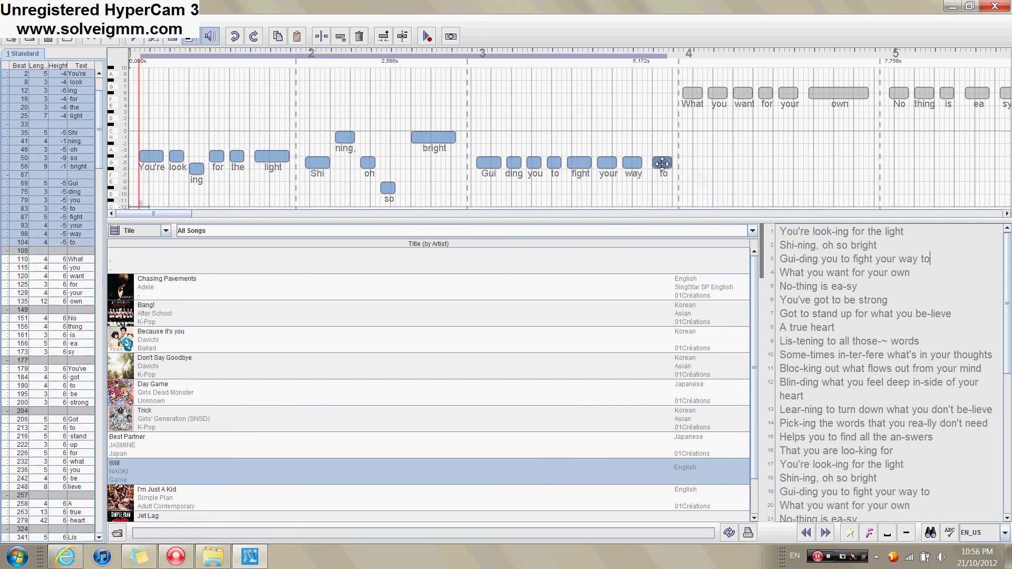
drag(662, 160, 662, 90)
click(634, 94)
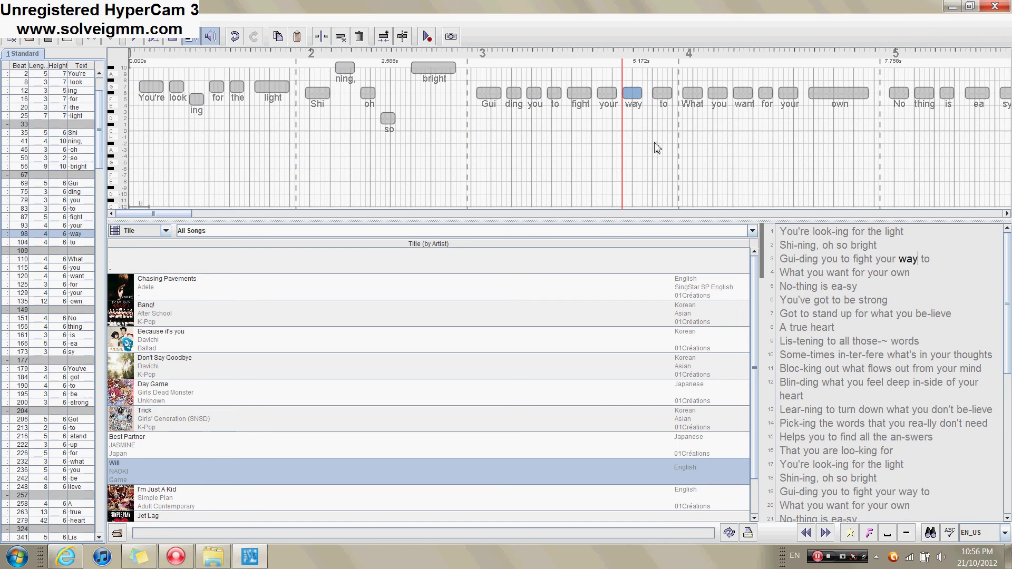
Step: Return to the song's first note and save the song, overwriting the existing file
key(Home)
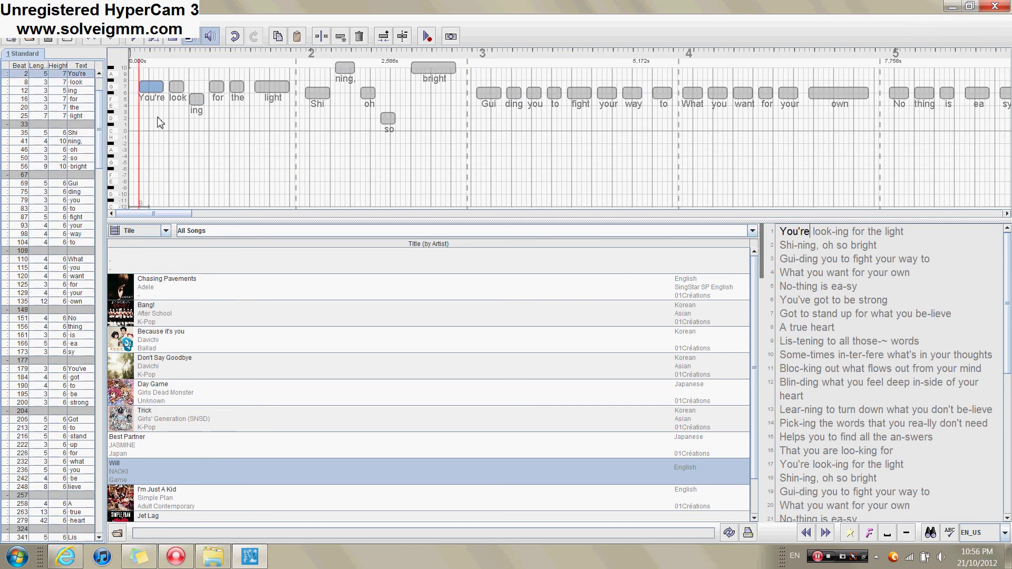
key(ctrl+s)
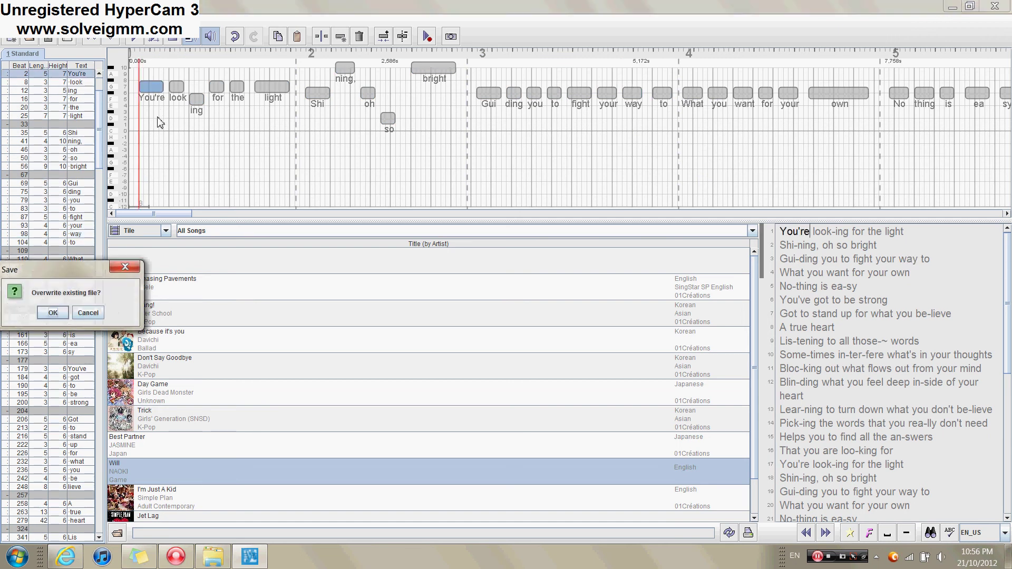
click(45, 315)
Step: Move all notes of the first two lyric lines that are off height 6 to height 6, flattening both lines
drag(153, 87, 196, 93)
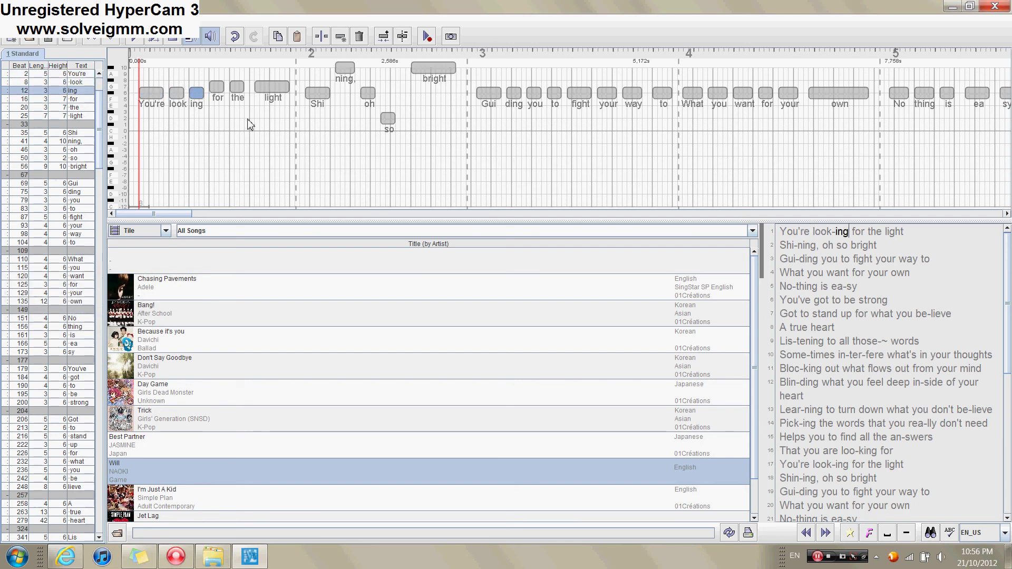
click(312, 138)
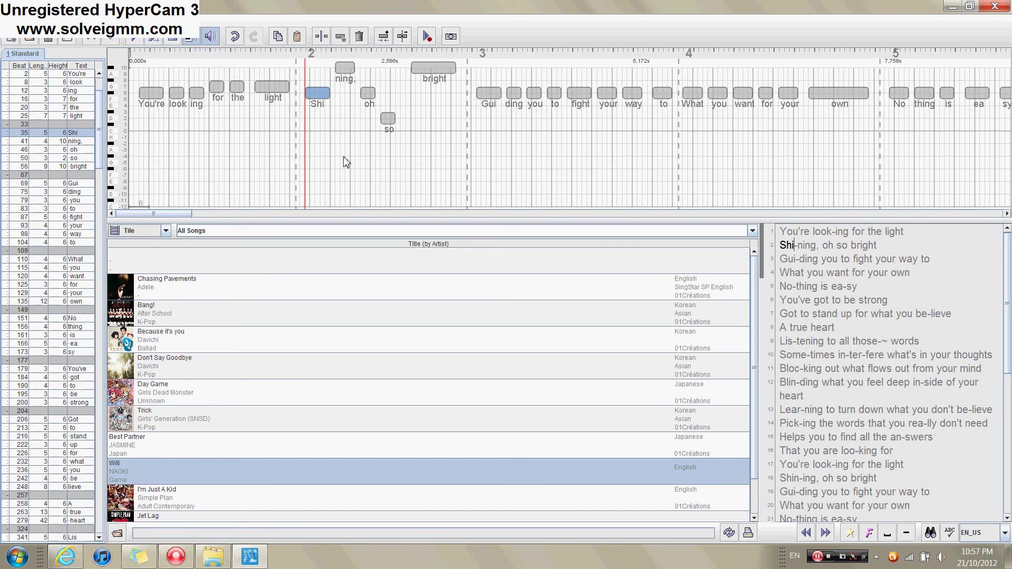
key(p)
drag(346, 67, 345, 93)
click(389, 117)
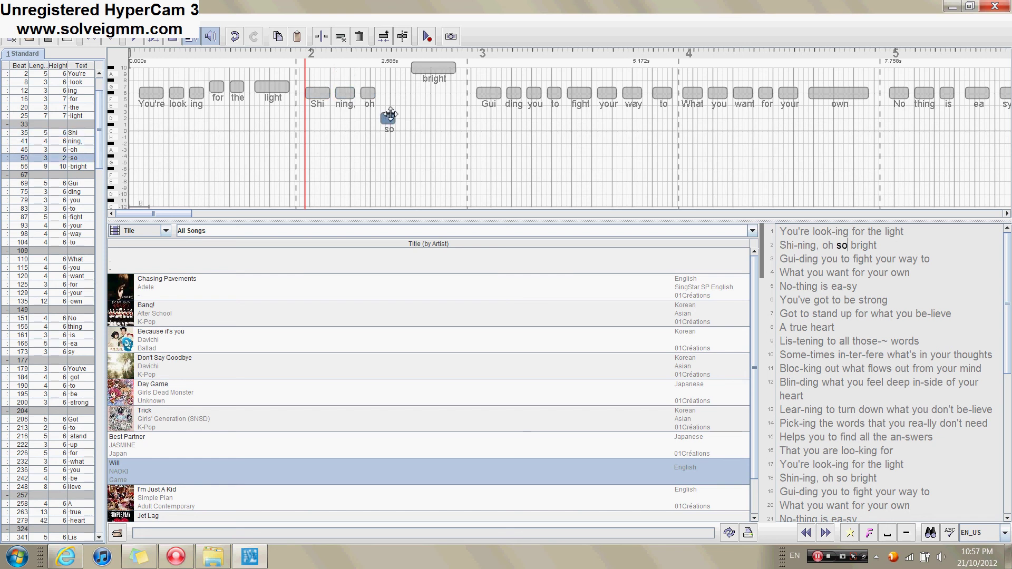
drag(389, 117, 424, 93)
drag(218, 86, 271, 93)
drag(136, 117, 314, 119)
drag(453, 126, 271, 130)
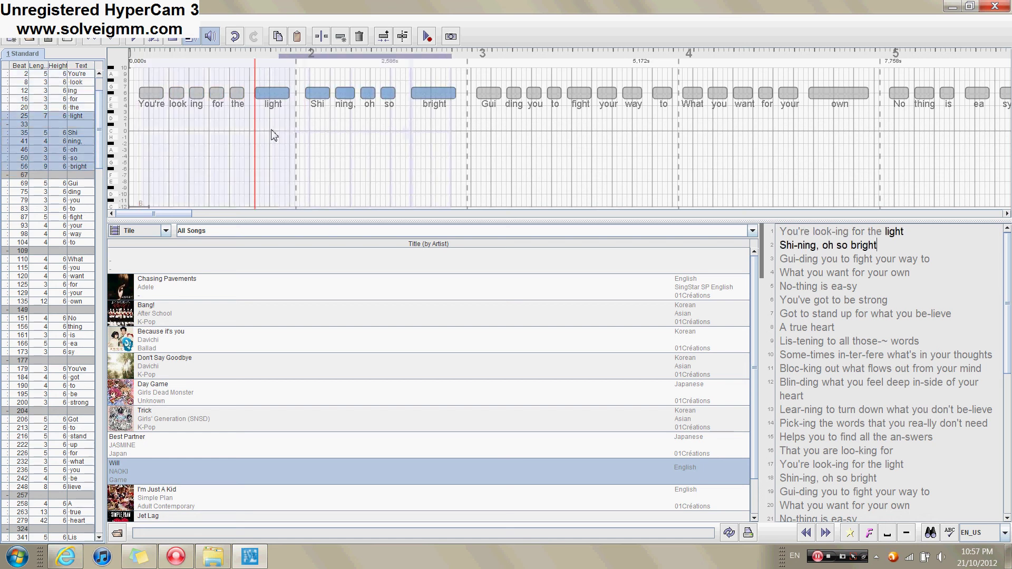
click(138, 129)
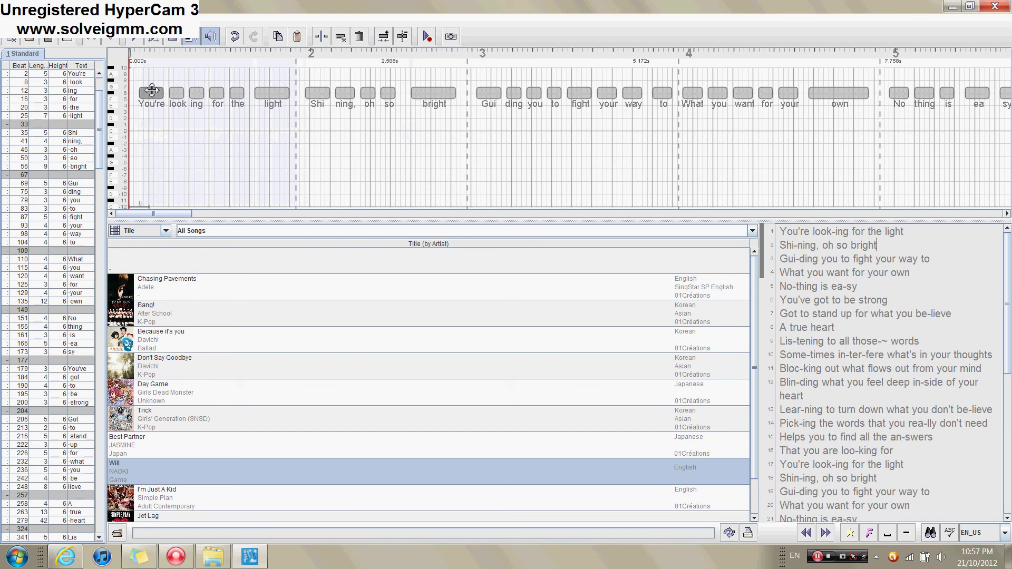
Step: Lower the first note, "You're", gradually to height 0, sounding it along the way
mouse_move(152, 92)
mouse_down()
mouse_move(152, 112)
mouse_move(154, 87)
mouse_move(152, 102)
mouse_up()
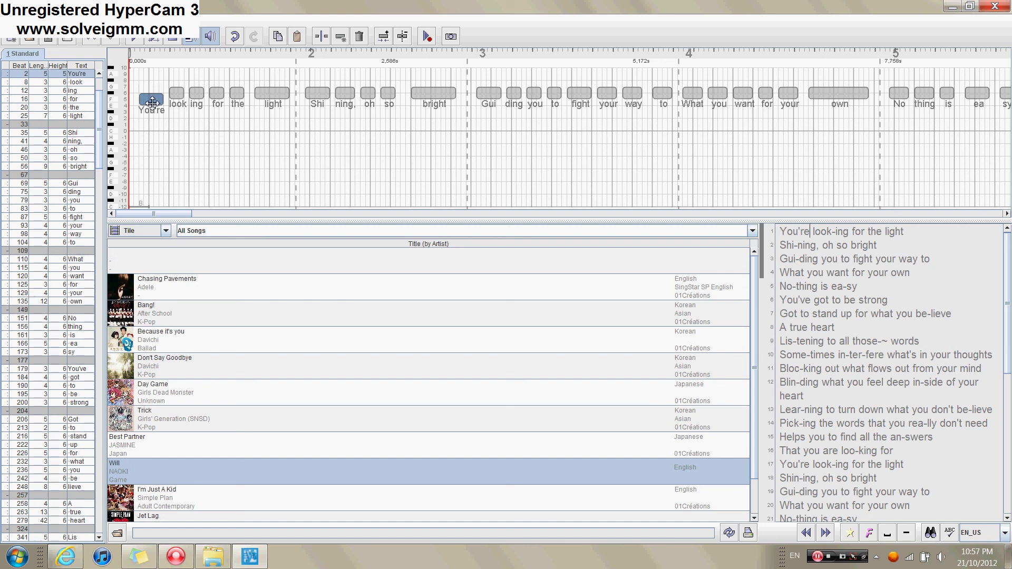
click(168, 150)
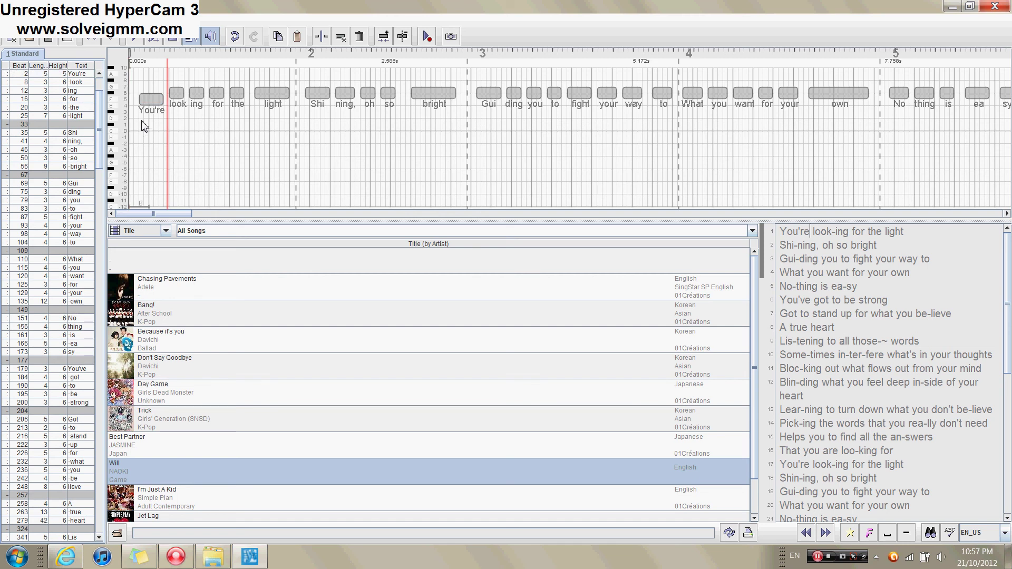
drag(143, 94, 148, 97)
key(Down)
key(Down)
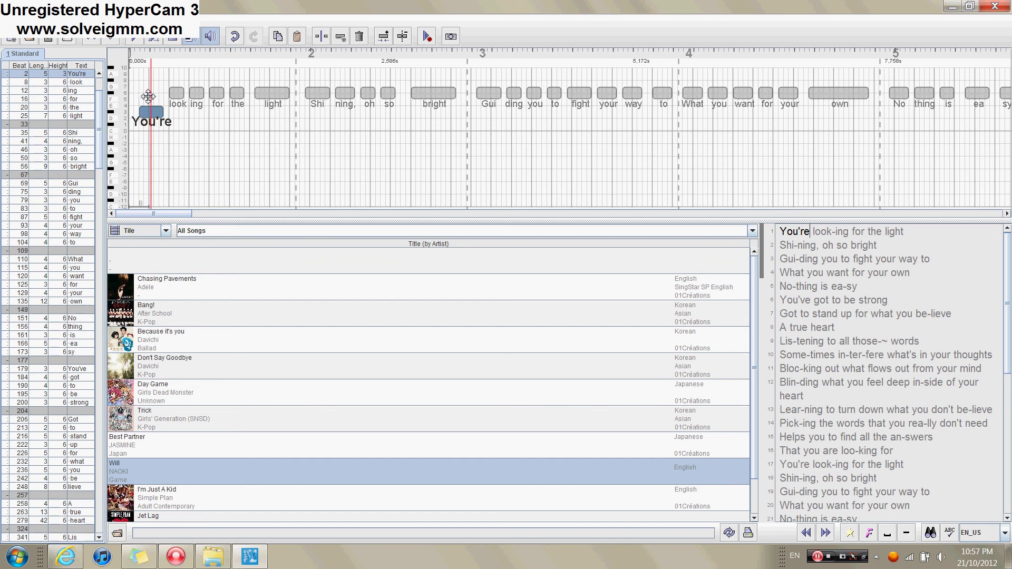
key(Down)
key(Down)
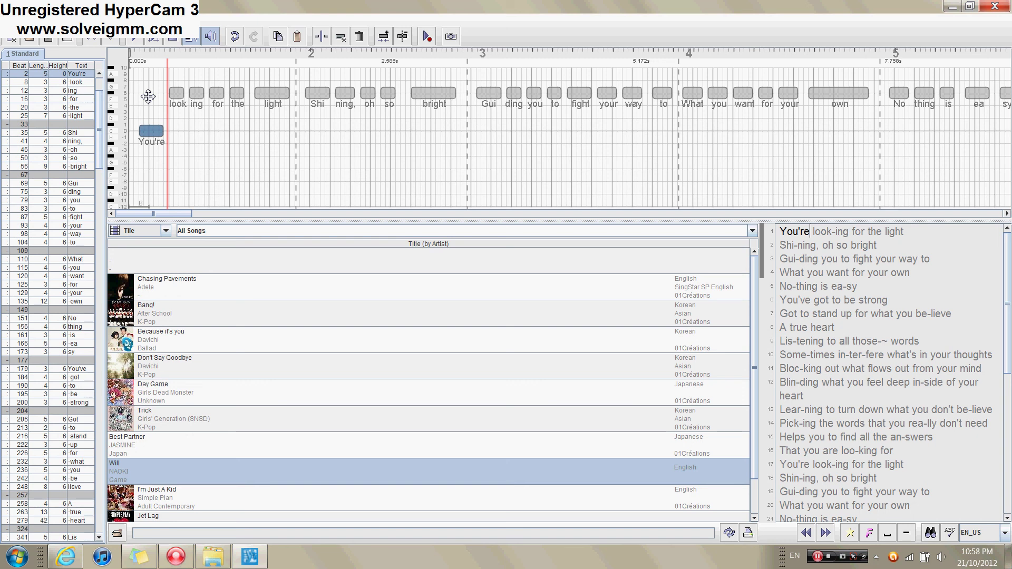
Step: Adjust the "You're" note by ear and set it to height 2
key(Up)
key(Up)
key(Up)
key(Up)
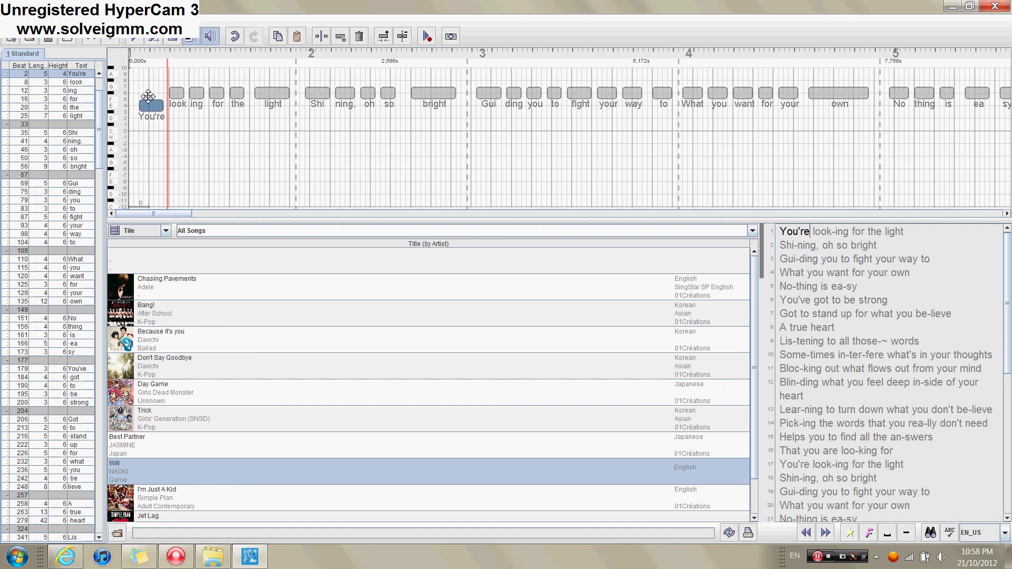
key(Down)
key(Down)
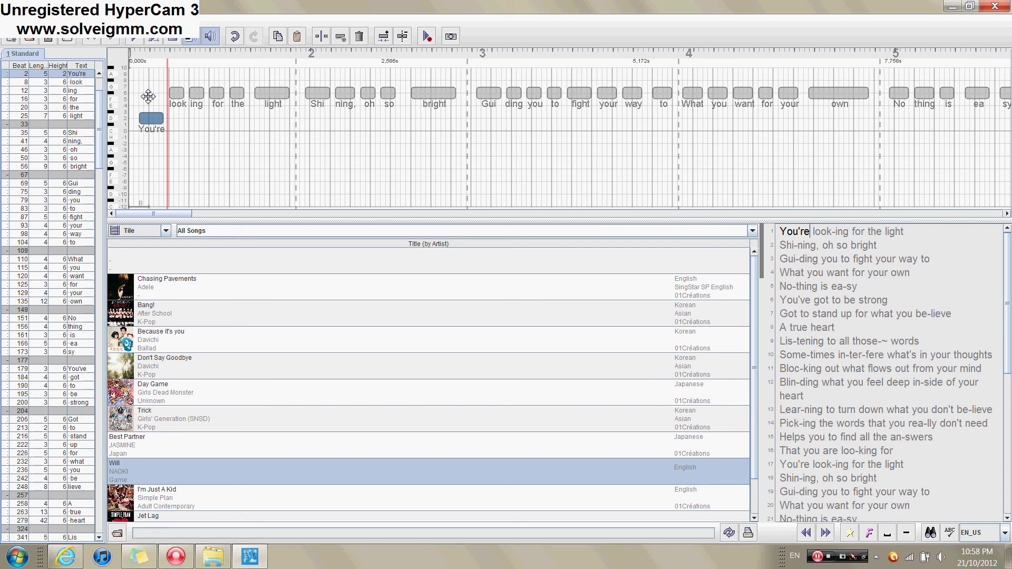
Step: Set the "look" note to height 2 and play it back against the "You're" note
key(Right)
key(Down)
Step: Set the "ing" note to height 4, comparing it with the notes before it
key(Down)
key(Down)
key(Down)
key(Down)
key(Up)
key(Left)
key(Left)
key(Left)
key(Left)
key(Left)
key(Left)
key(Left)
key(Right)
key(Right)
key(Down)
key(Down)
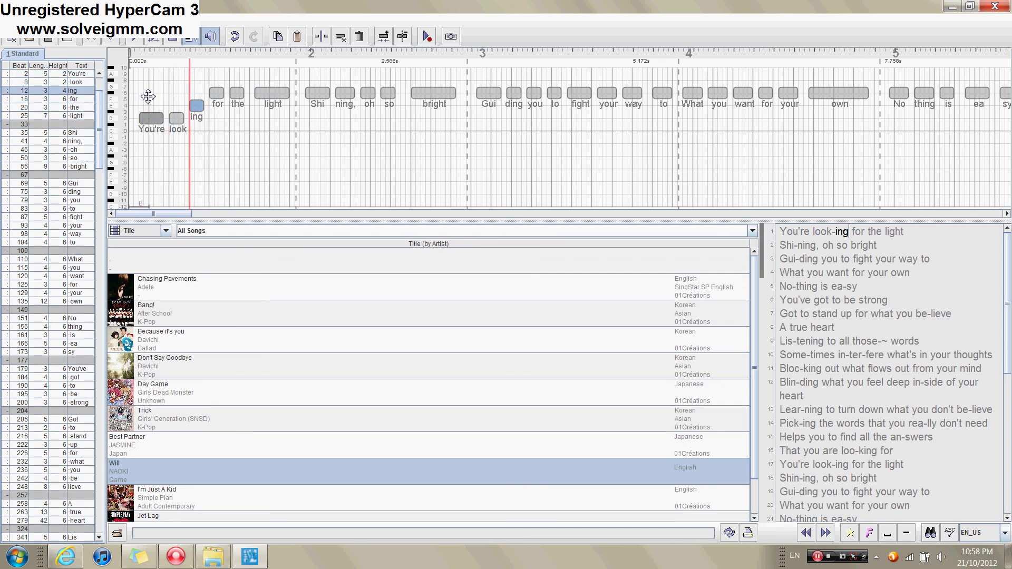
key(Left)
Step: Set the "for" note to height 5, comparing it with the earlier notes of the line
key(Right)
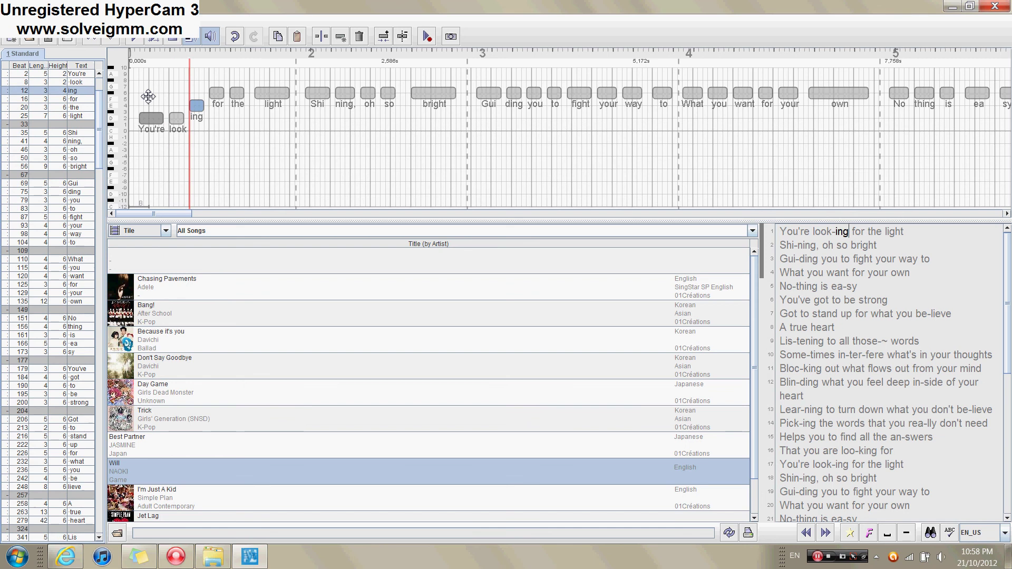
key(Up)
key(Down)
key(Left)
key(Left)
key(Right)
key(Right)
key(Right)
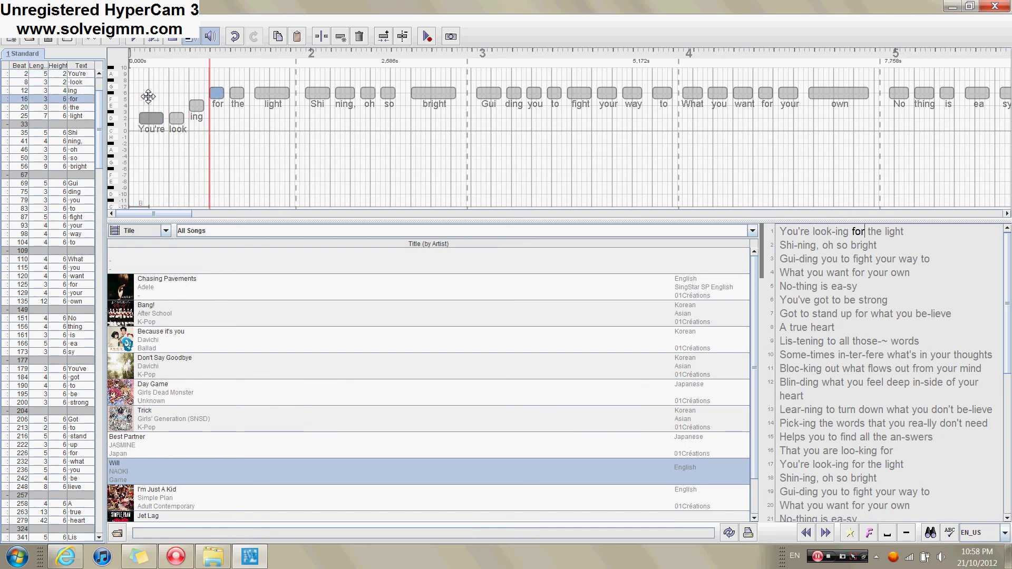
key(Down)
key(Down)
key(Left)
key(Left)
key(Left)
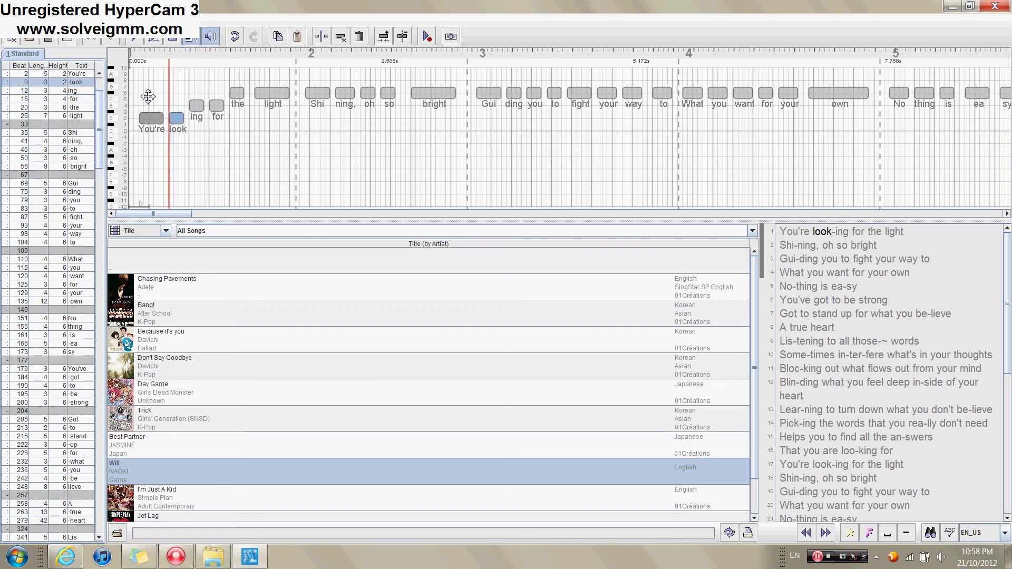
key(Right)
key(Right)
key(Right)
key(Up)
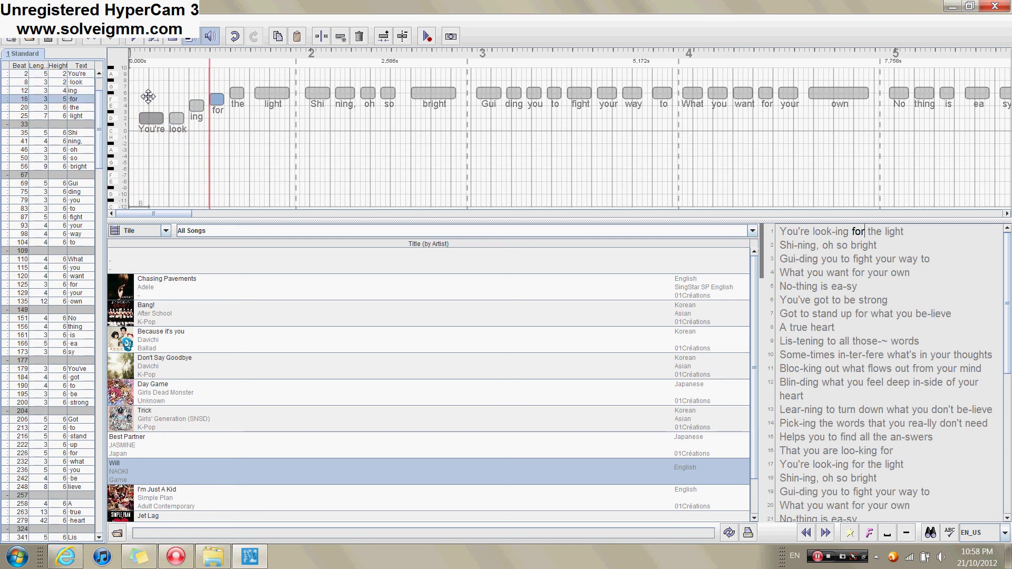
Step: Set the "the" note to height 7 and the "light" note to height 9, and step through the line's last notes to check them
key(Right)
key(Up)
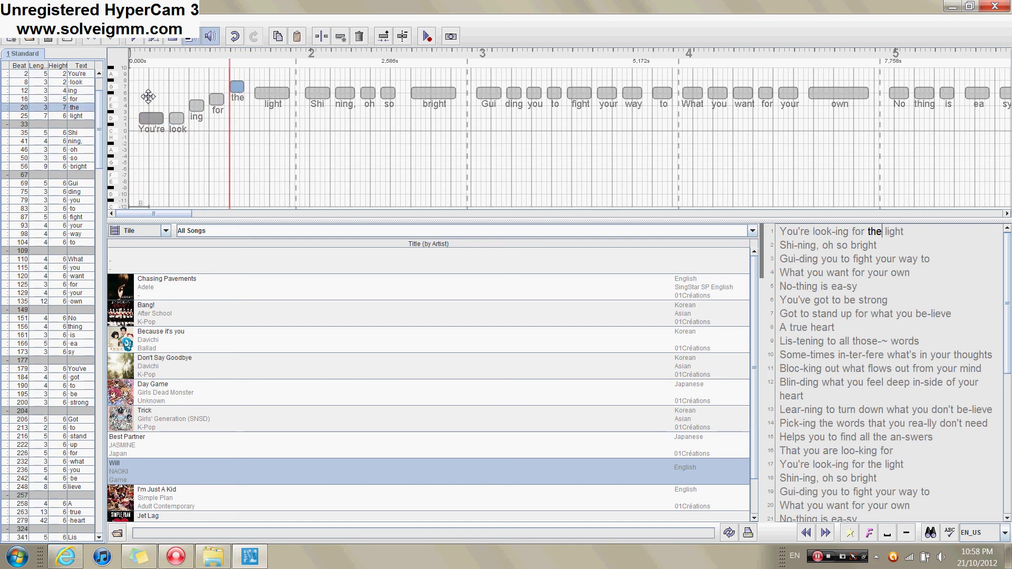
key(Right)
key(Up)
key(Up)
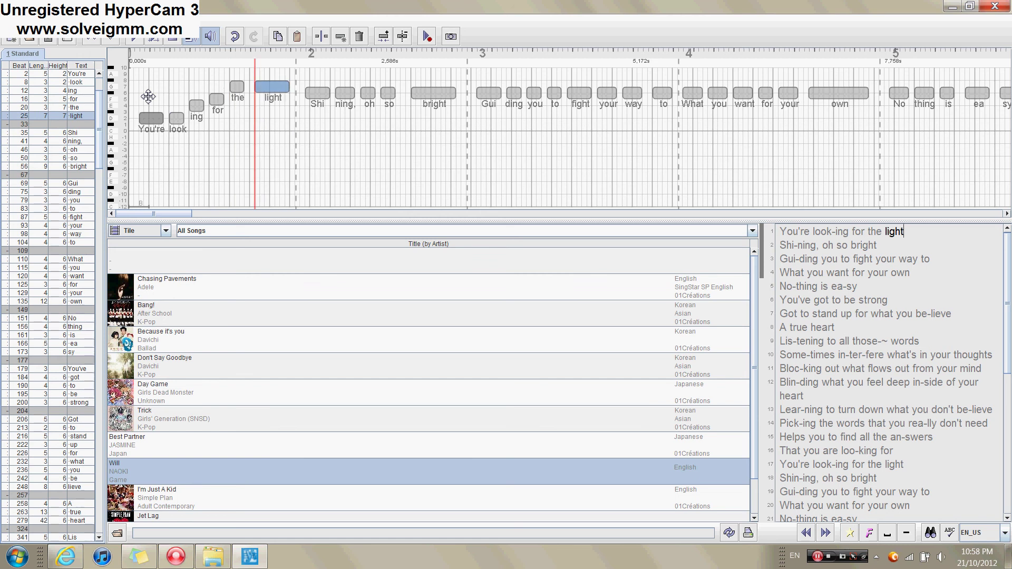
key(Up)
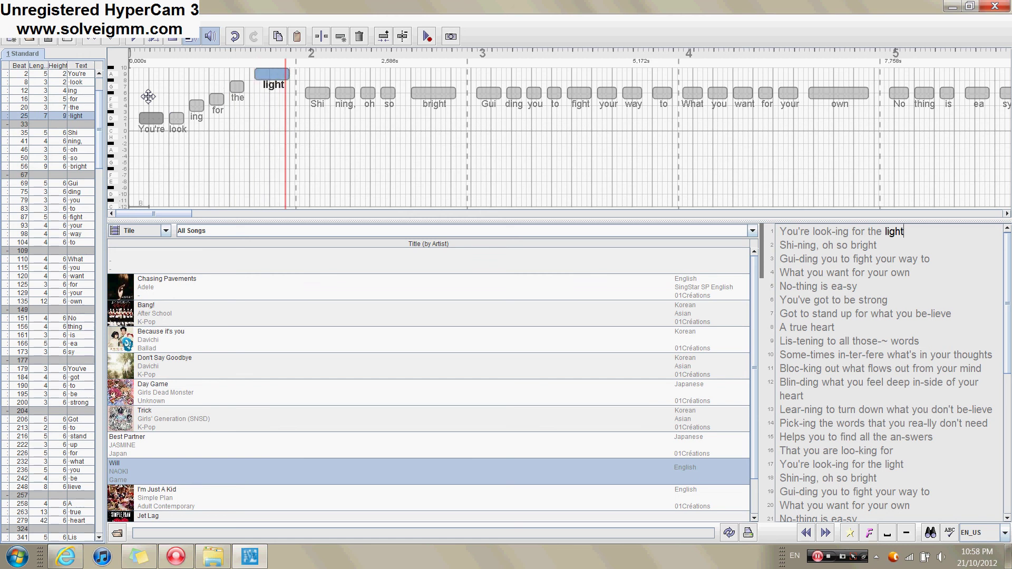
key(Left)
key(Left)
key(Left)
key(Left)
key(Left)
key(Right)
key(Right)
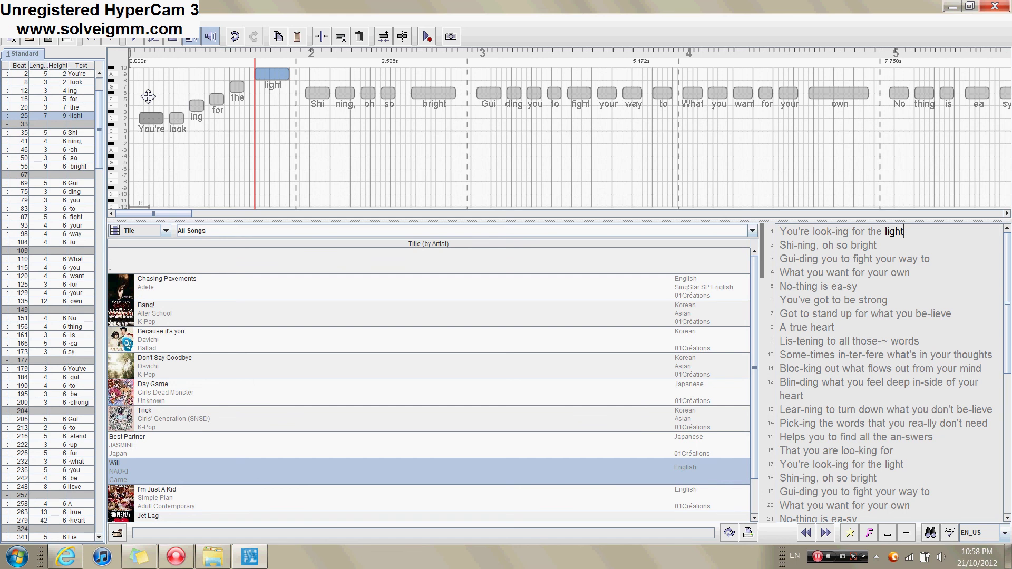
Step: Play the "light" note with the song audio on and muted, leave the audio muted, and save the song over the existing file
click(211, 42)
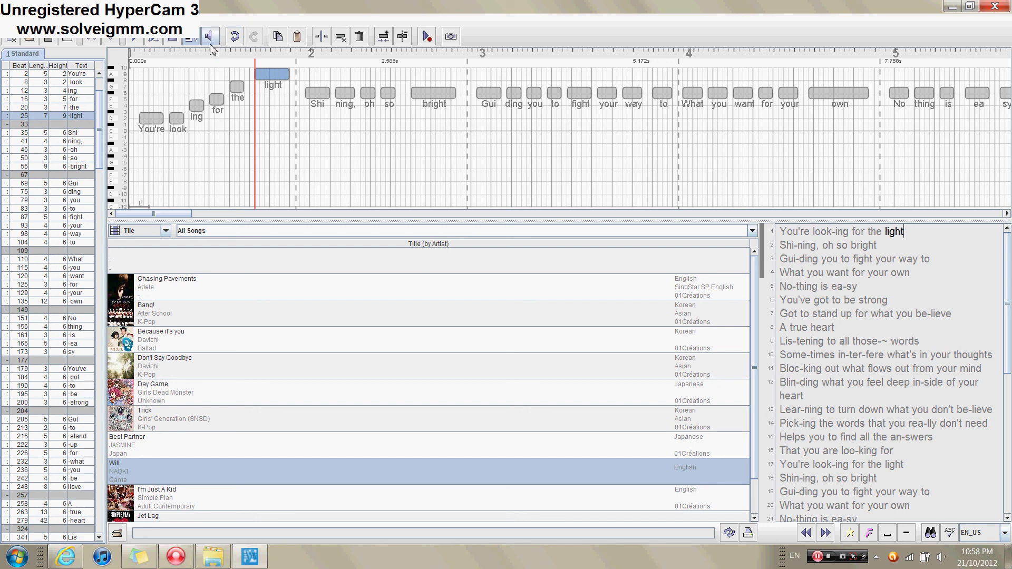
click(212, 40)
key(p)
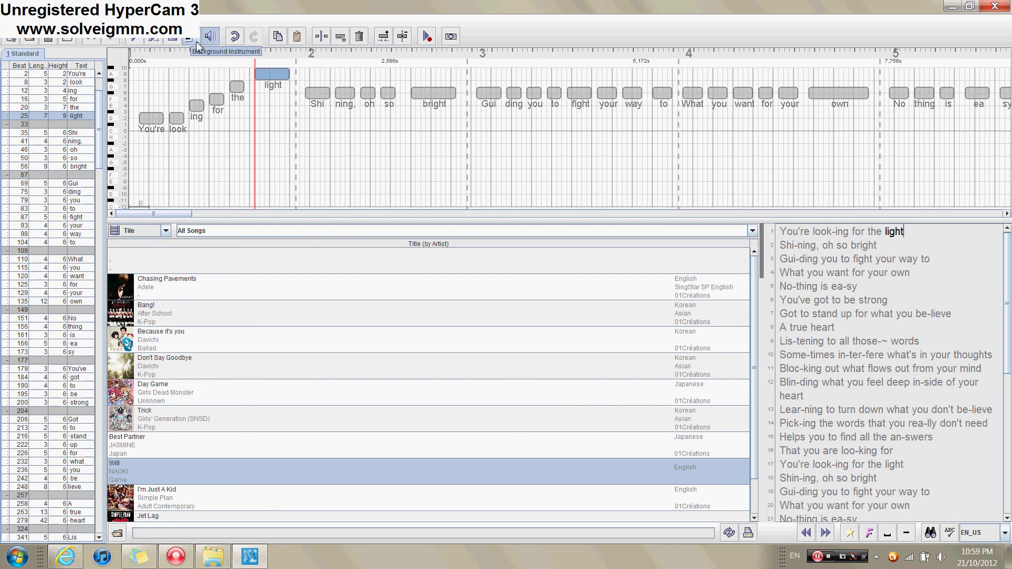
key(p)
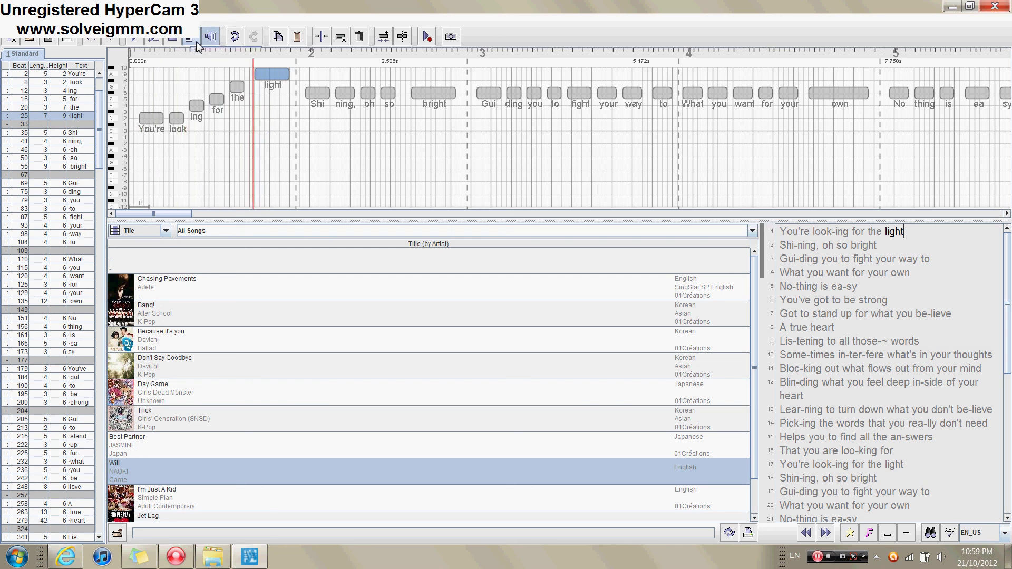
click(194, 43)
click(210, 40)
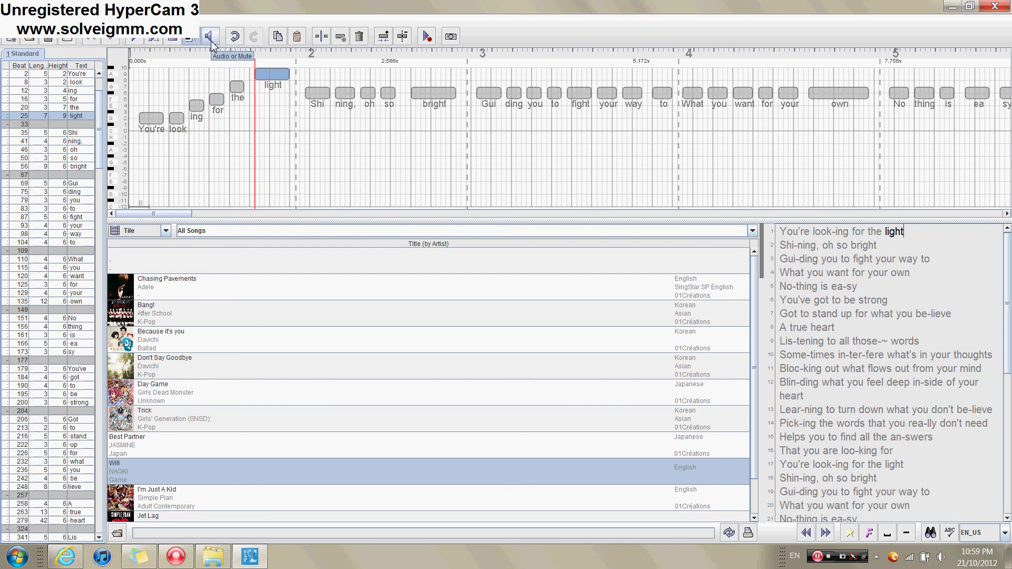
key(p)
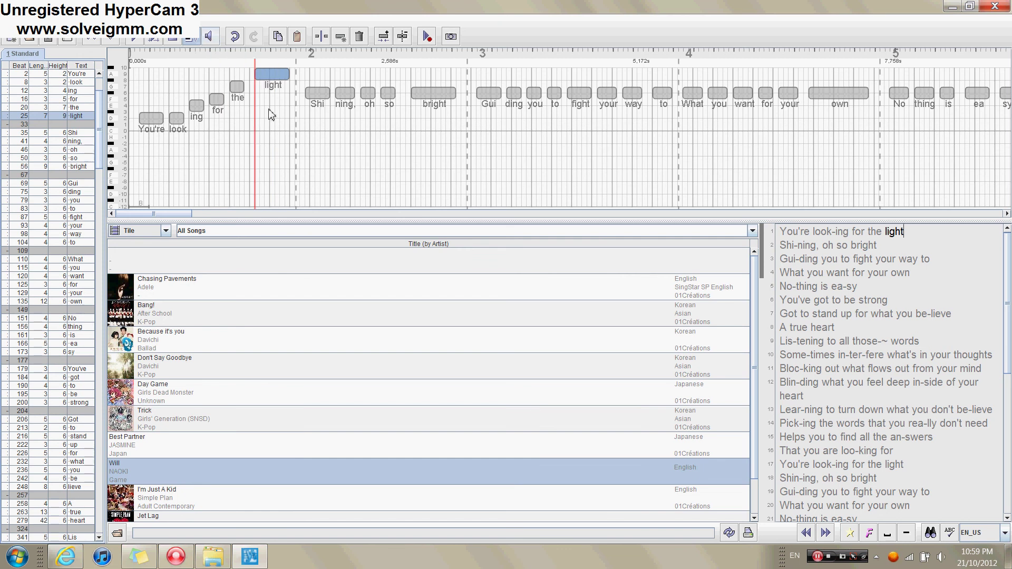
key(ctrl+s)
key(Return)
Step: Select all notes of the first lyric line and lower them together by 12 height steps, so "You're" sits at -10
drag(139, 132, 290, 111)
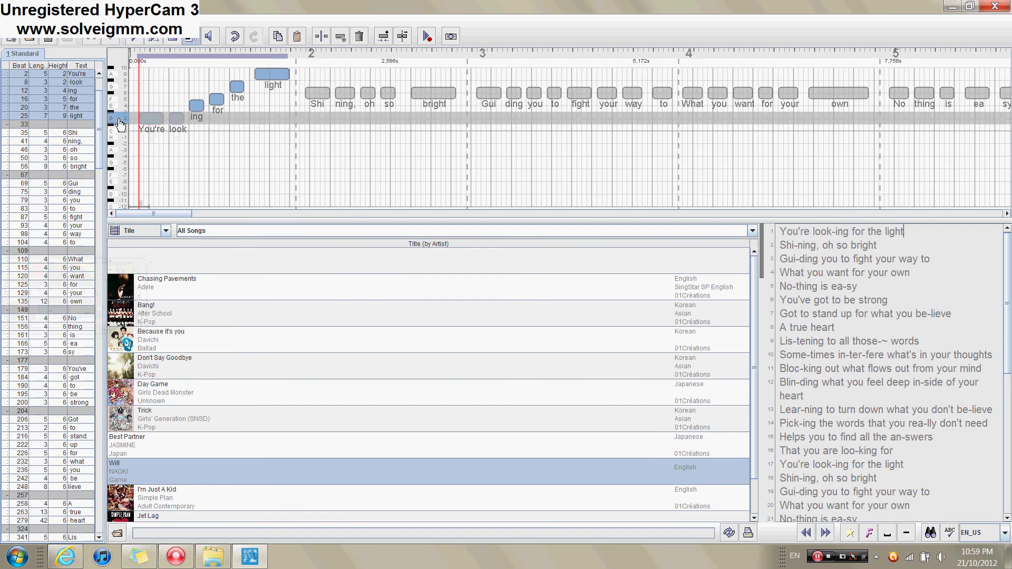
drag(132, 127, 274, 112)
drag(276, 75, 276, 150)
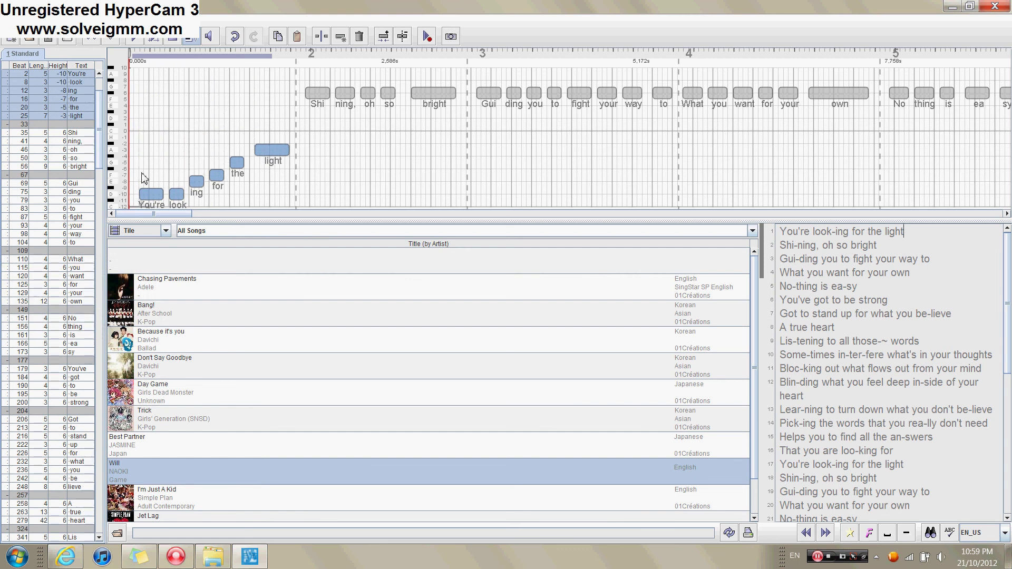
click(141, 174)
click(132, 192)
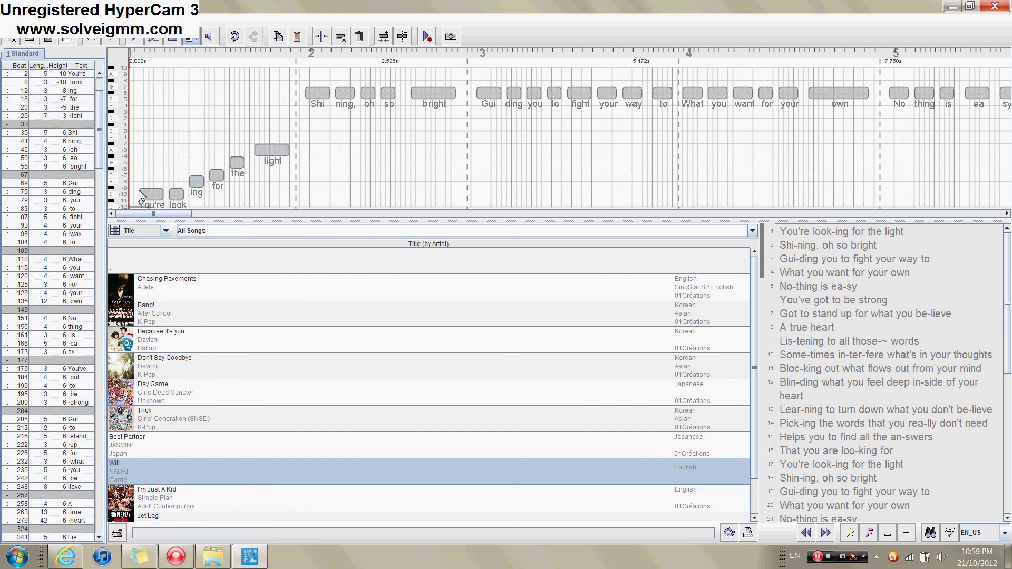
click(237, 188)
click(135, 191)
click(159, 38)
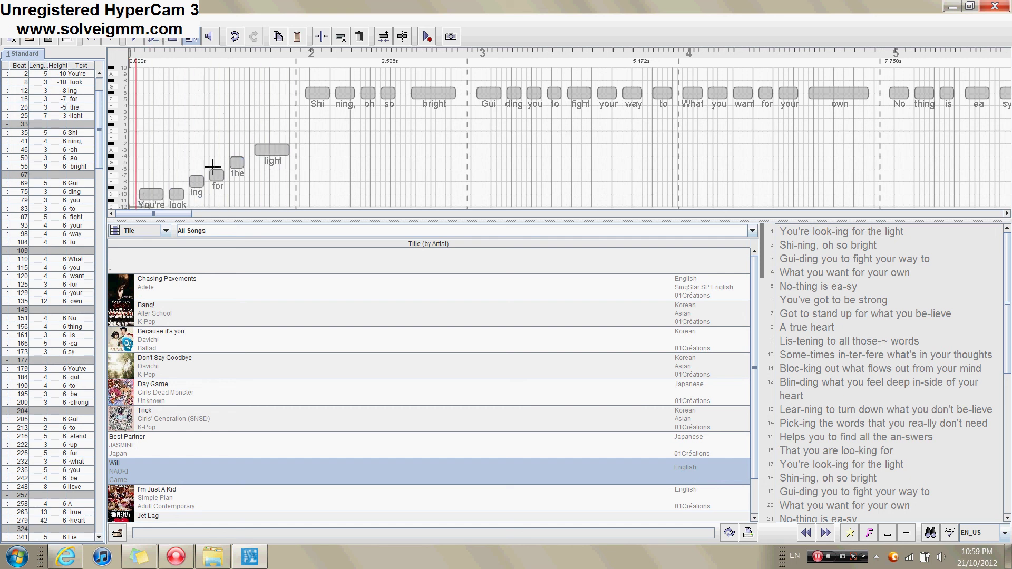
Step: Select the first lyric line's notes and raise them together by 12 height steps, so "You're" sits at 2
drag(139, 175, 298, 182)
drag(141, 176, 291, 182)
drag(268, 151, 269, 75)
click(278, 150)
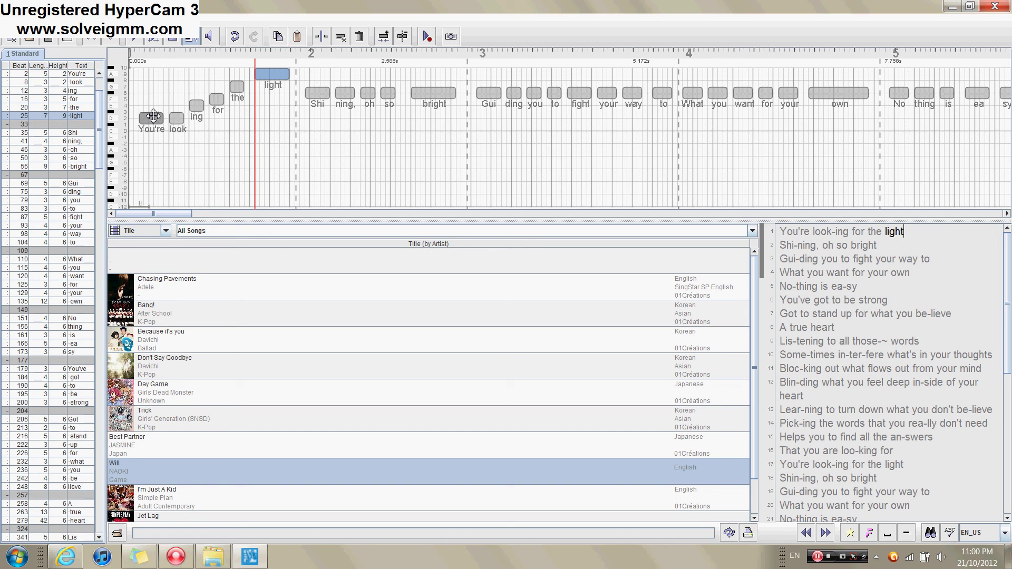
Step: Sound the piano keys around height 2 and at height -10 to compare the same pitch an octave apart
click(115, 119)
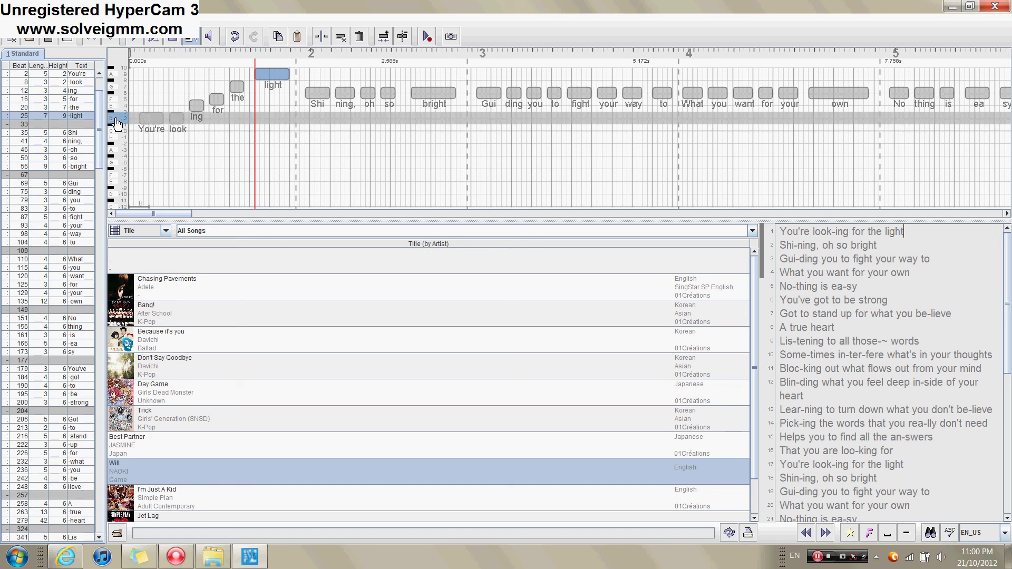
drag(117, 125, 115, 112)
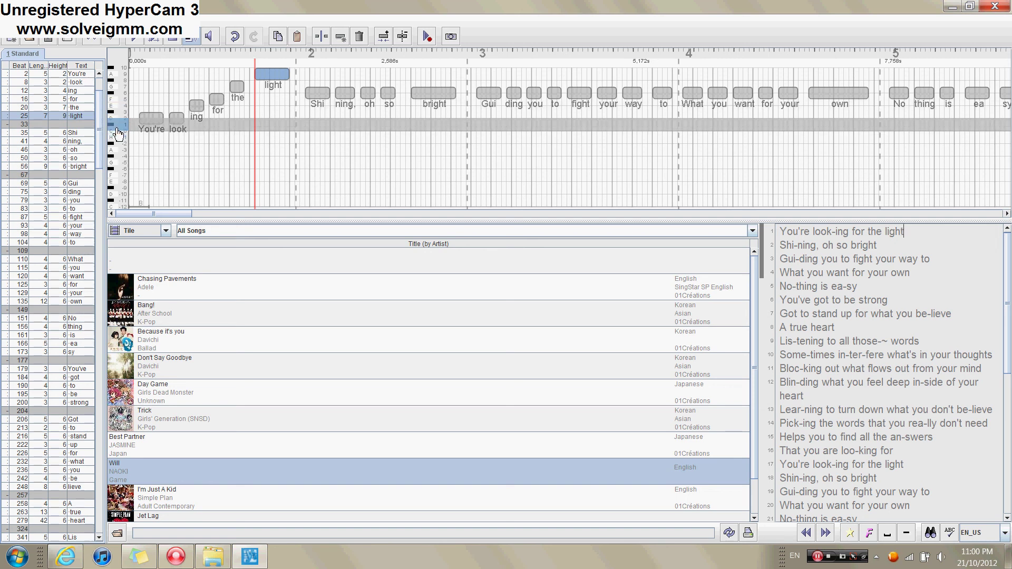
drag(117, 136, 116, 117)
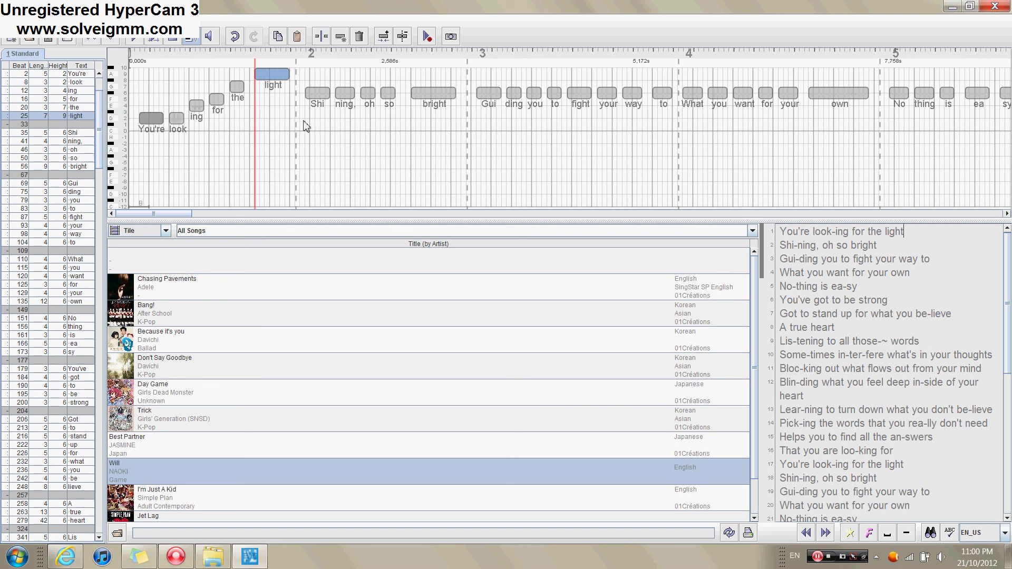
click(116, 122)
click(114, 195)
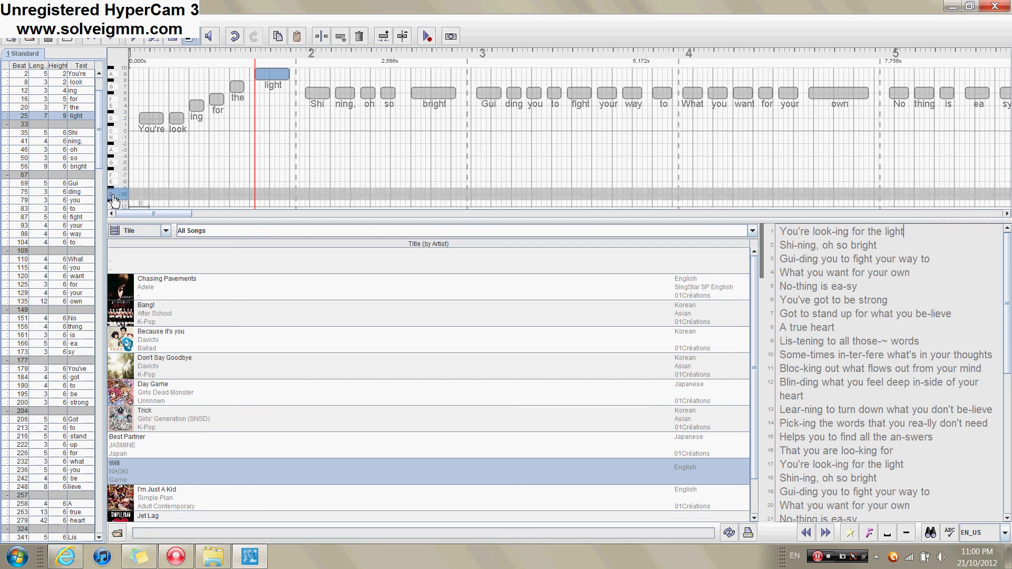
click(191, 152)
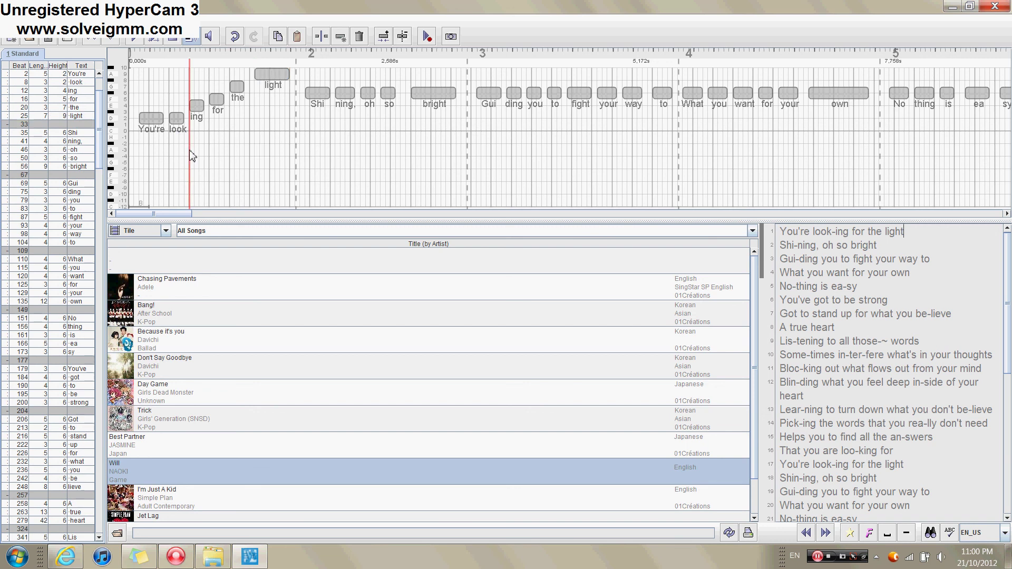
Step: Select the notes of the first lyric line and save the song, overwriting the existing file
double_click(144, 143)
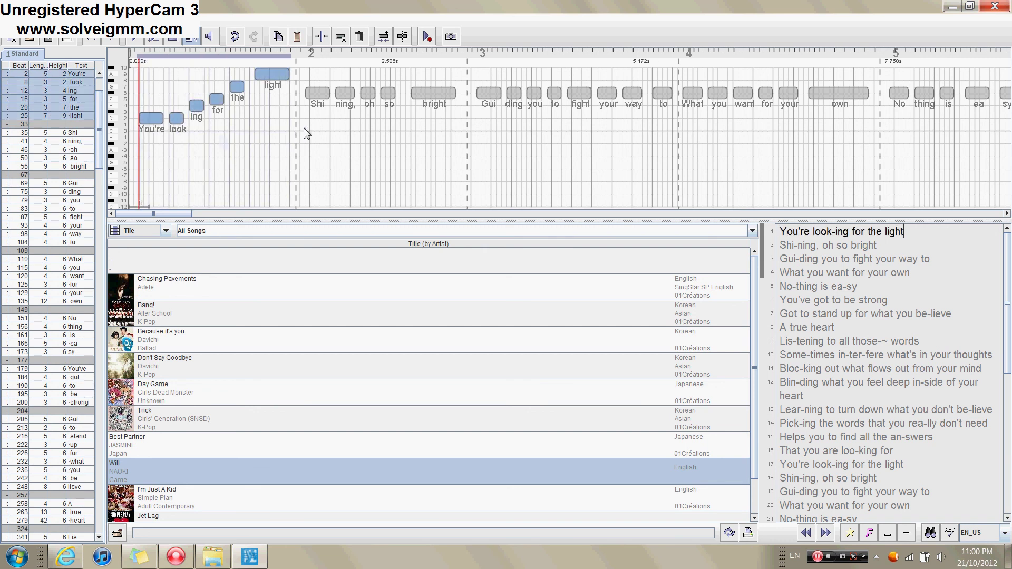
key(ctrl+s)
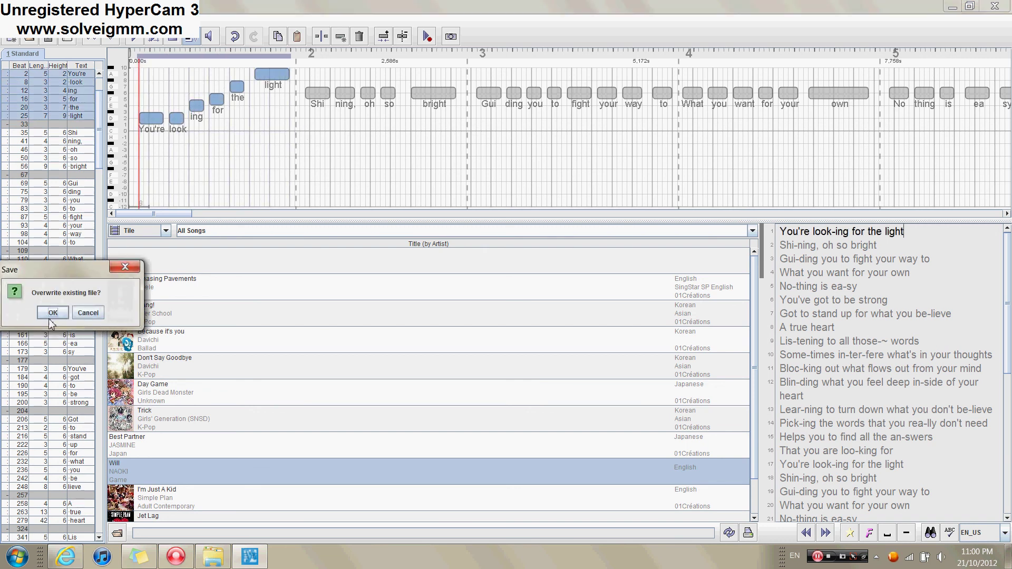
click(52, 318)
click(296, 122)
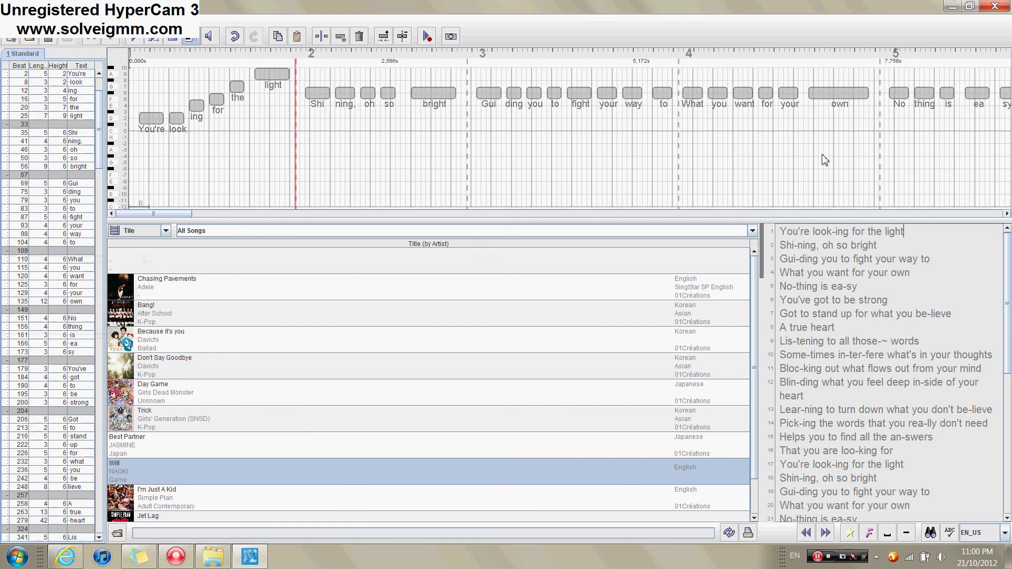